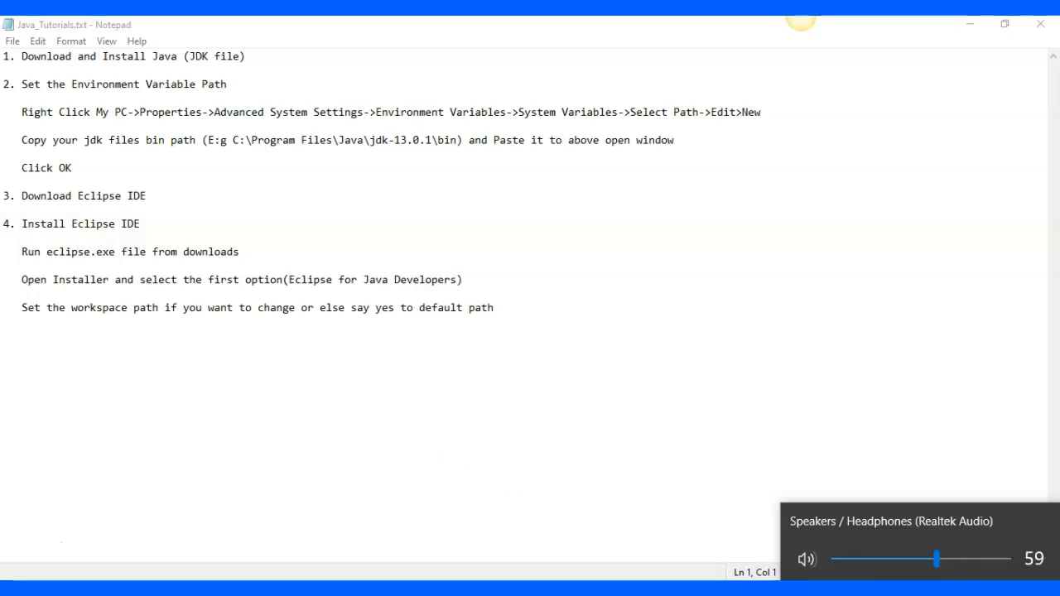
Switch to Google Chrome and search Google for "jdk"
left_click(912, 589)
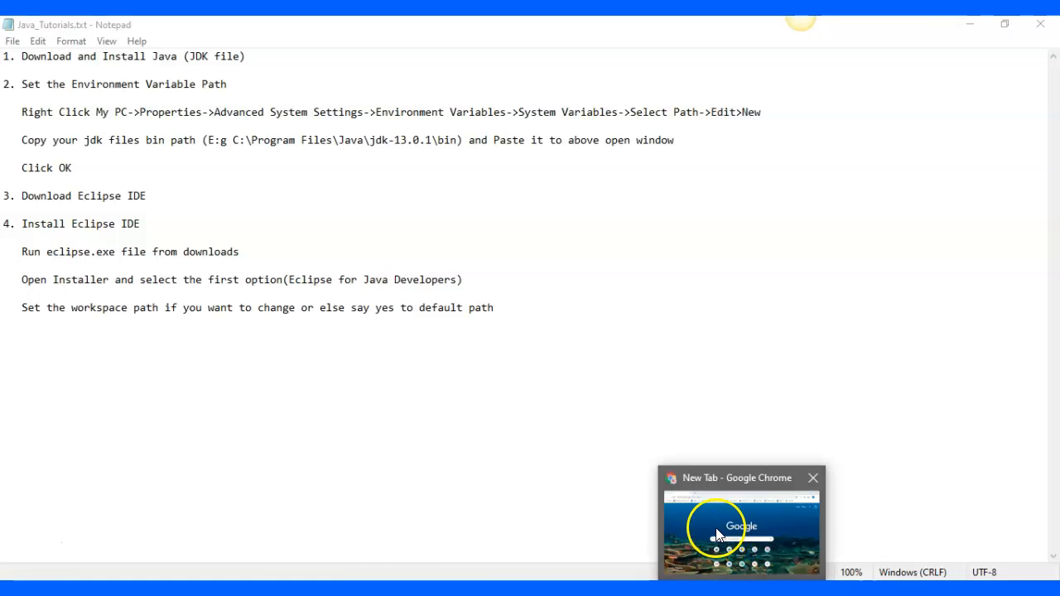
left_click(716, 527)
left_click(465, 352)
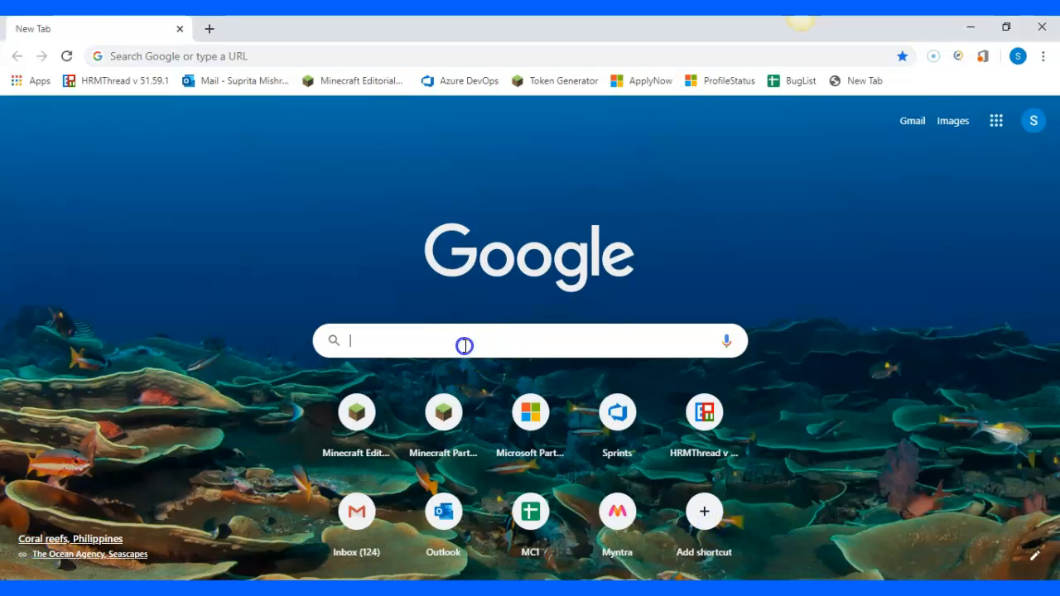
type("jdk")
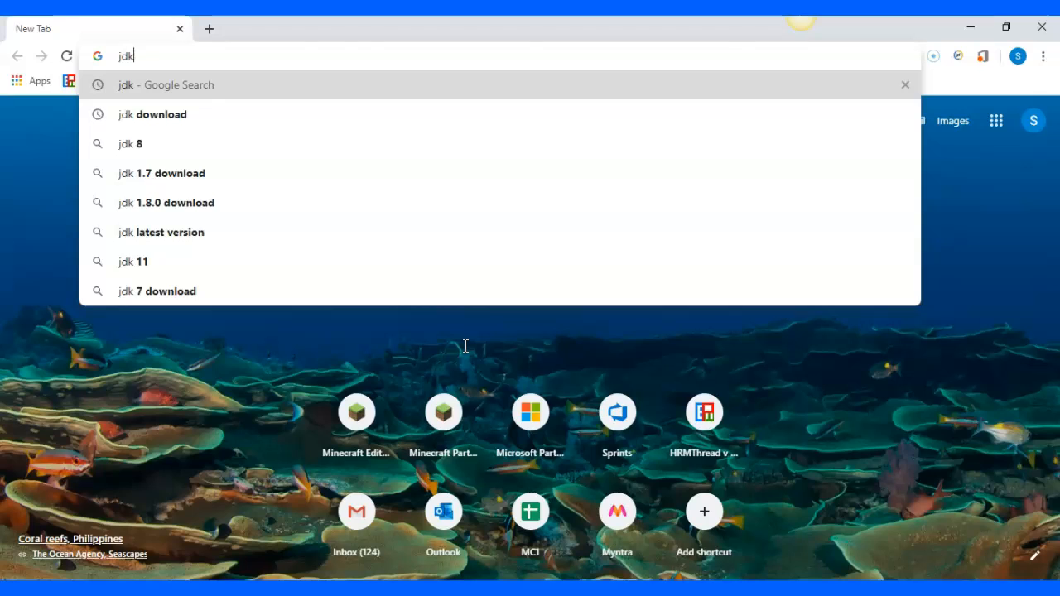
key("Return")
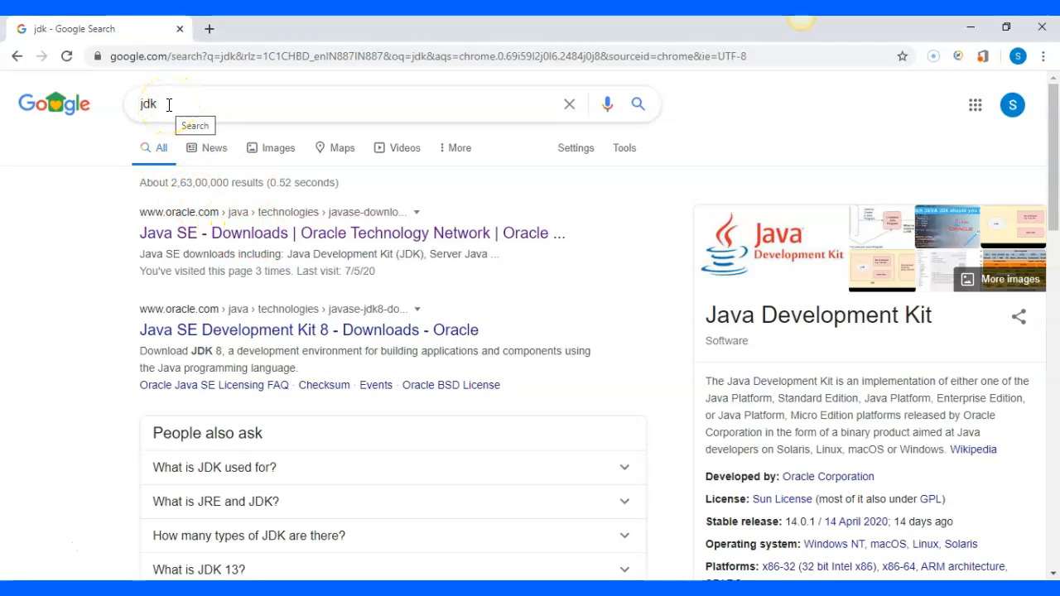
Open Oracle's Java SE Downloads page from the search results and follow its JDK Download link for Java SE 14
left_click(178, 104)
left_click(178, 103)
left_click(56, 172)
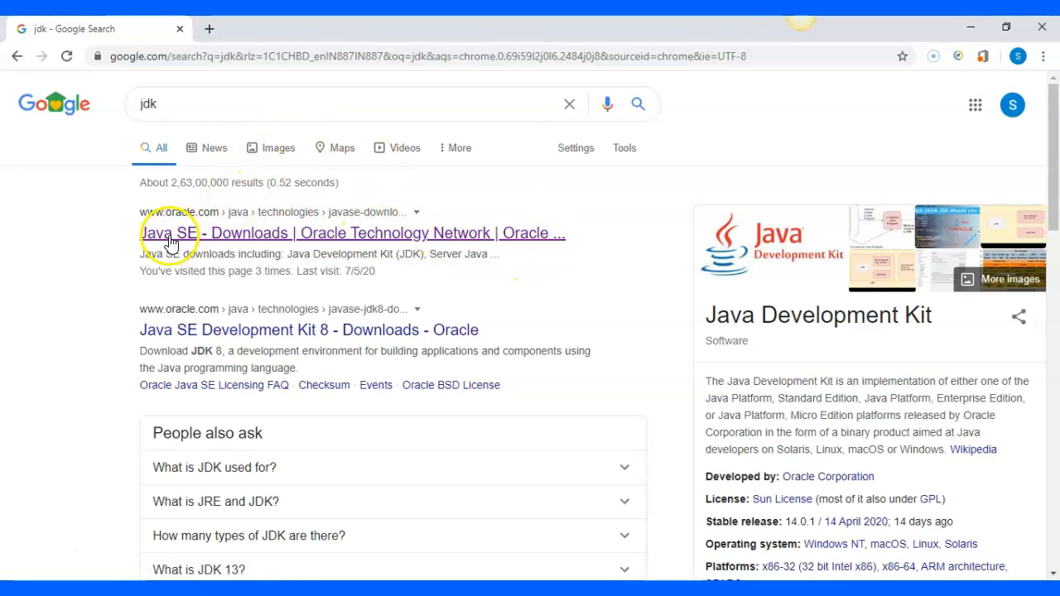
left_click(265, 235)
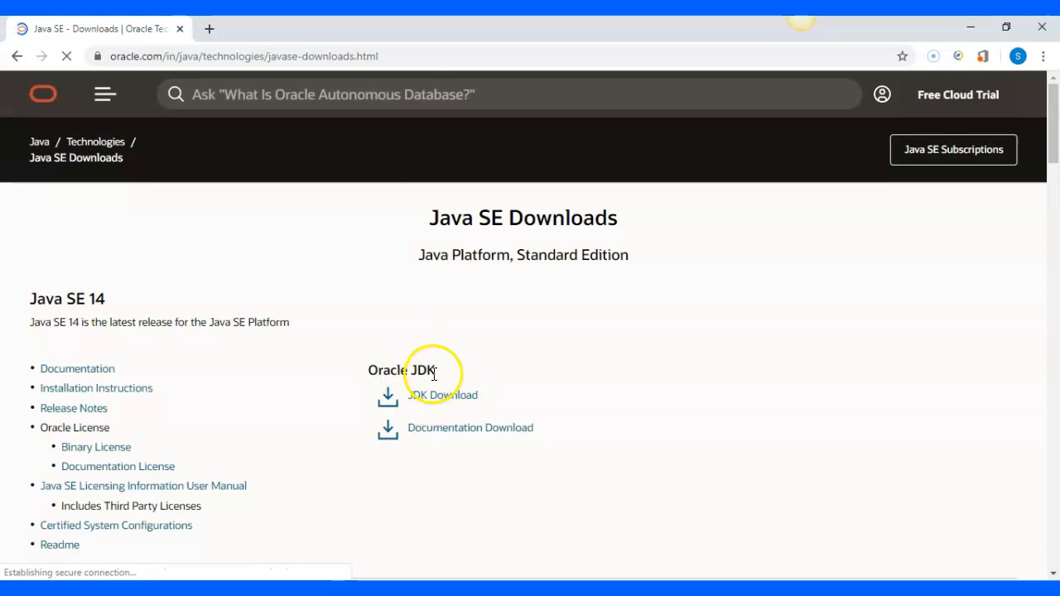
left_click(452, 404)
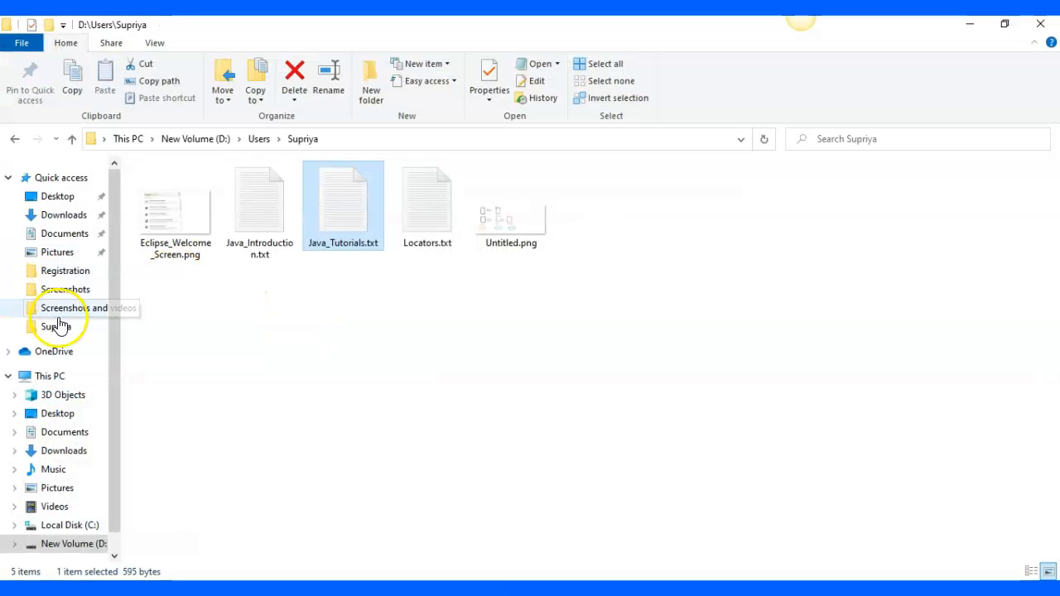
In File Explorer, browse to the installed JDK folder C:\Program Files\Java\jdk-13.0.1 and examine its location and contents
left_click(78, 526)
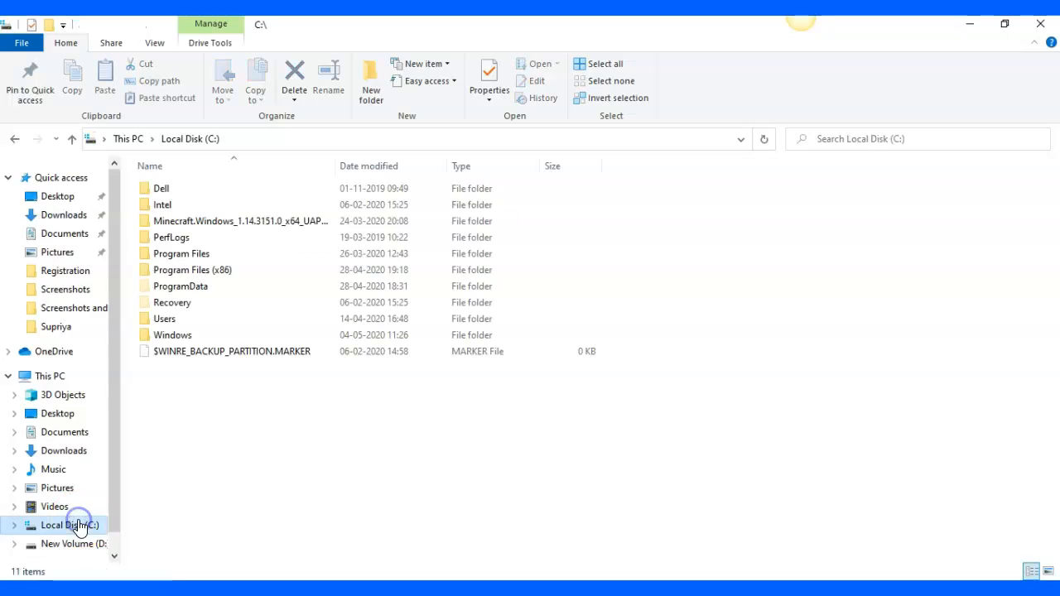
double_click(184, 257)
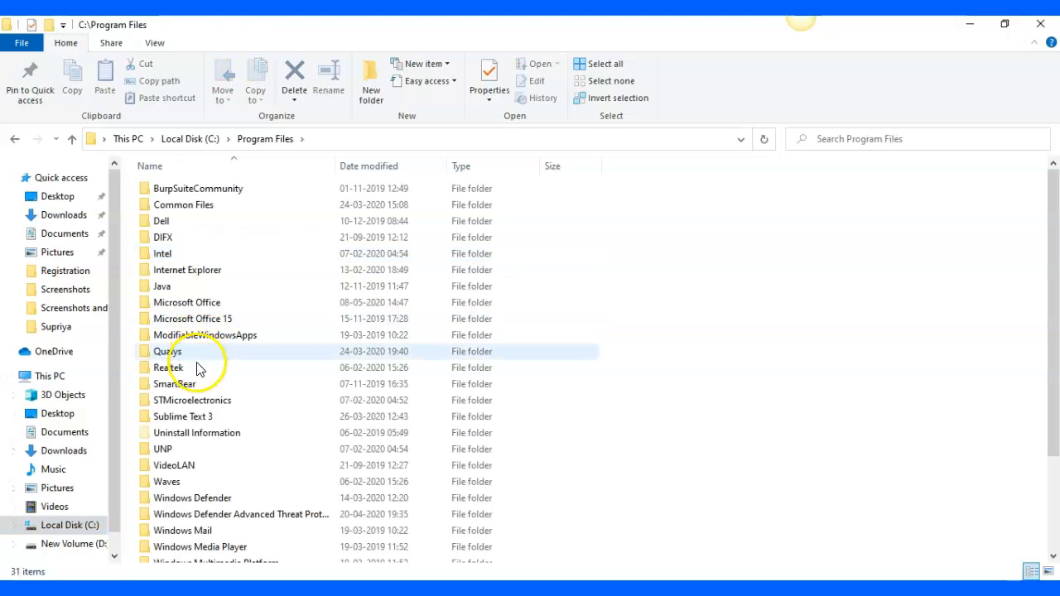
double_click(165, 288)
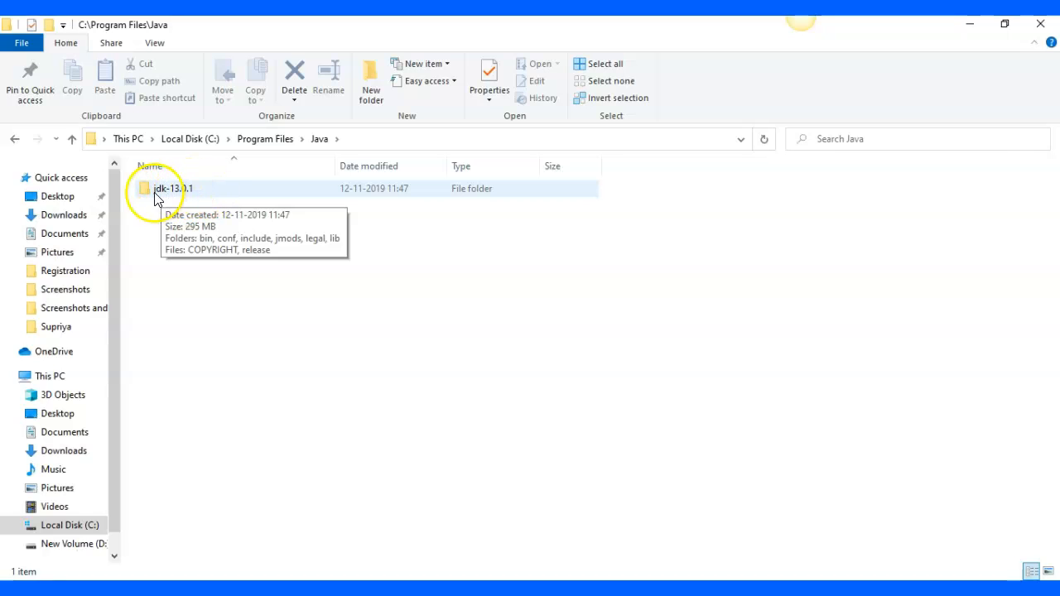
double_click(172, 195)
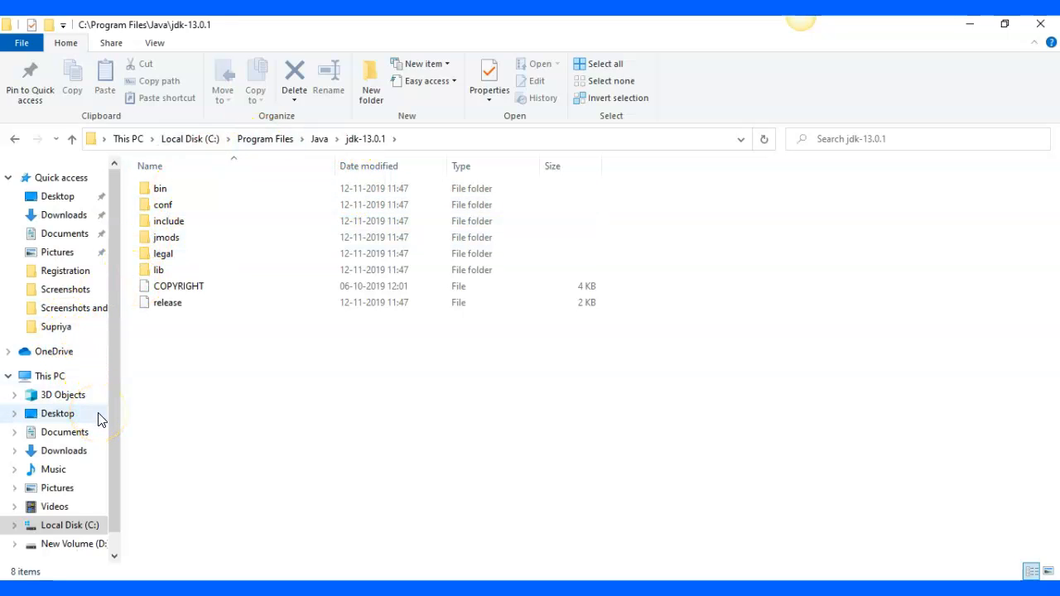
left_click(320, 141)
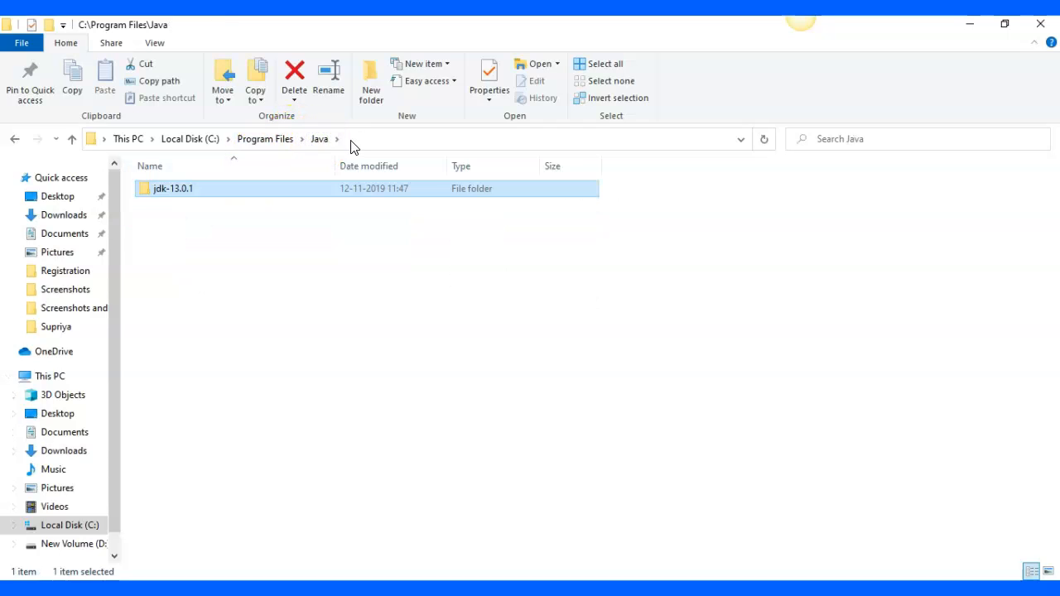
left_click(350, 143)
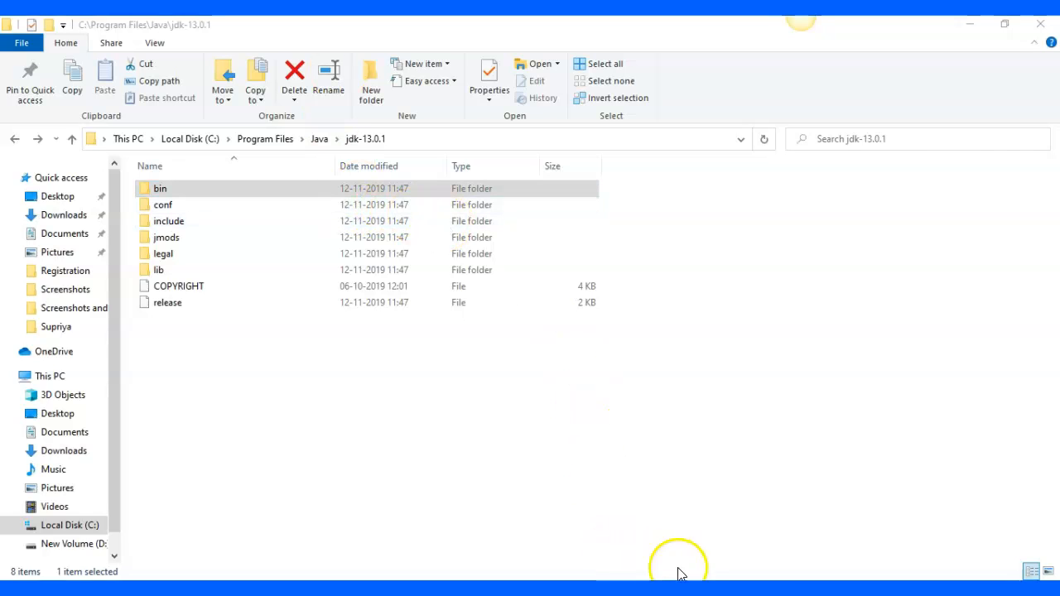
Open the properties of This PC and go through the advanced system settings to the environment variables
left_click(36, 380)
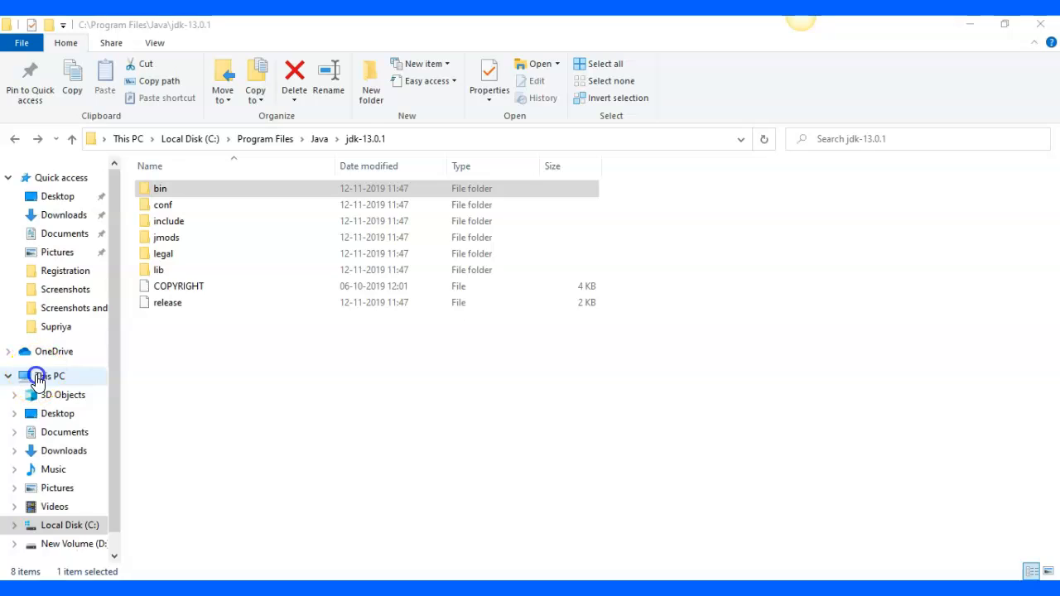
right_click(29, 349)
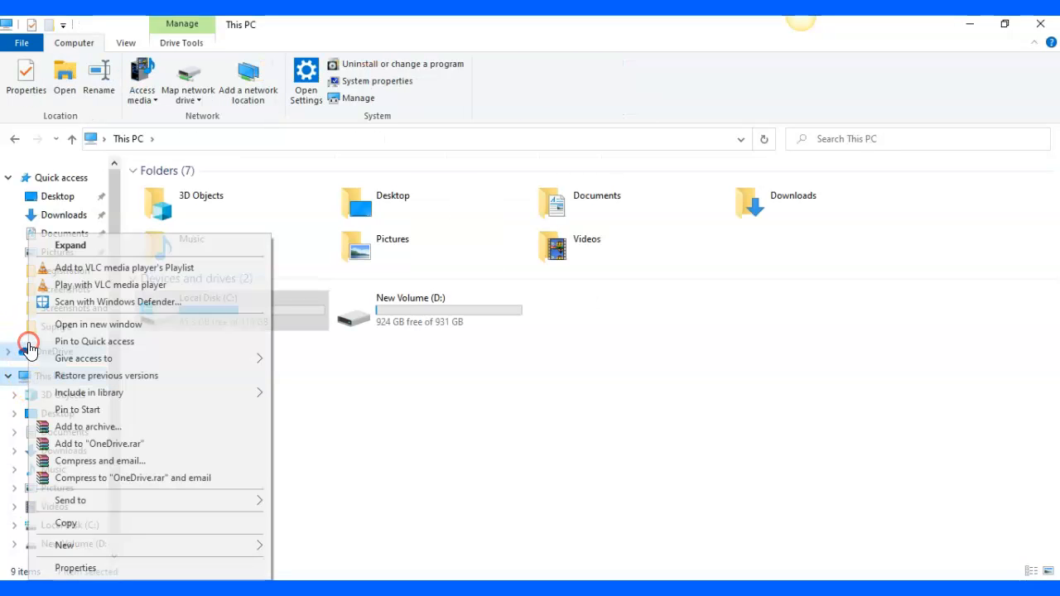
left_click(378, 419)
right_click(52, 380)
left_click(89, 362)
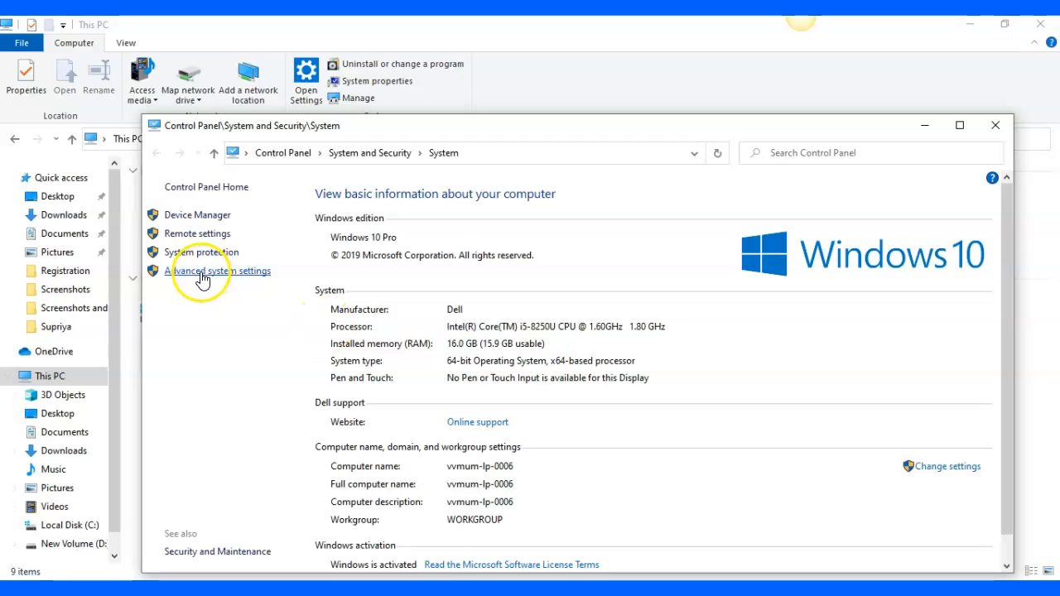
left_click(203, 274)
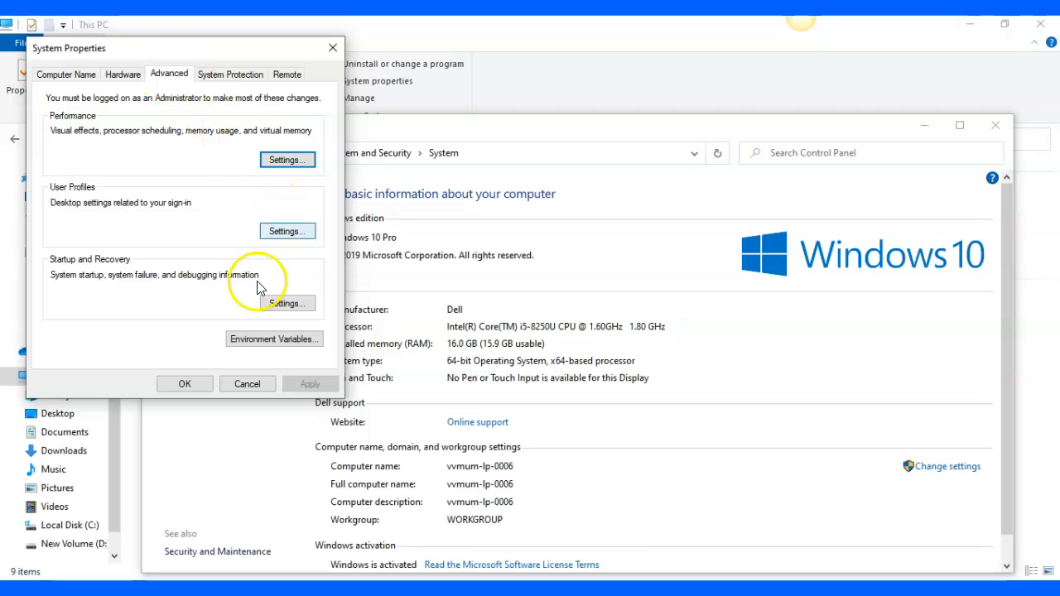
left_click(264, 342)
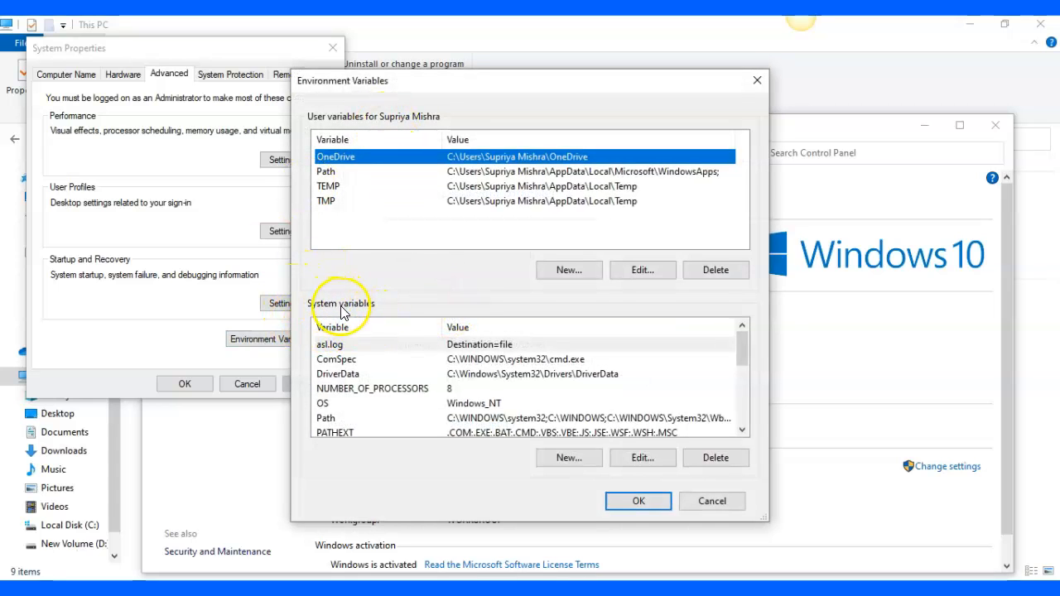
Open the system variable Path for editing and start a new entry in its list
left_click(348, 421)
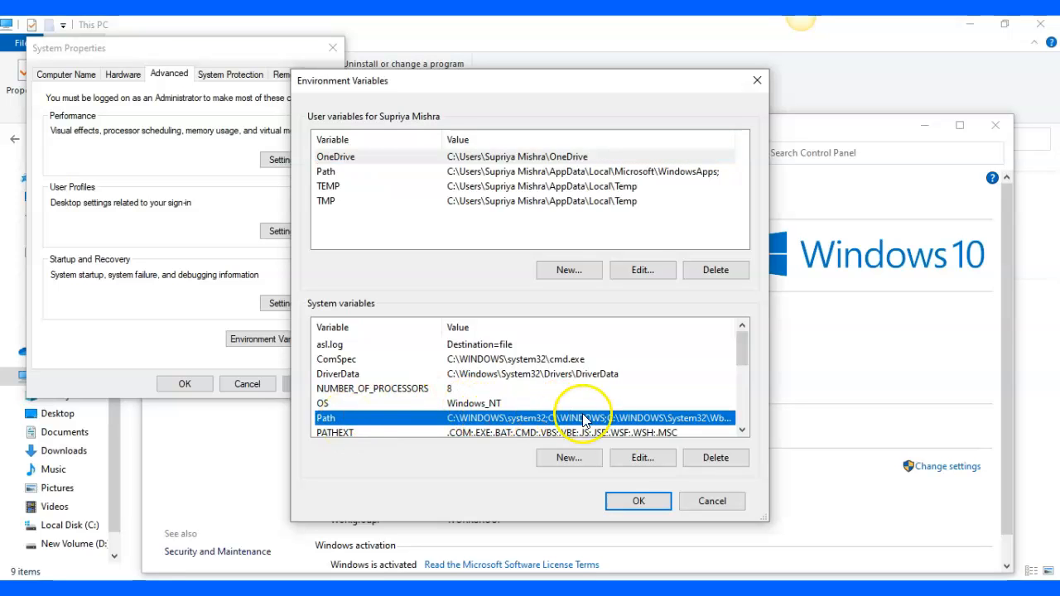
left_click(637, 460)
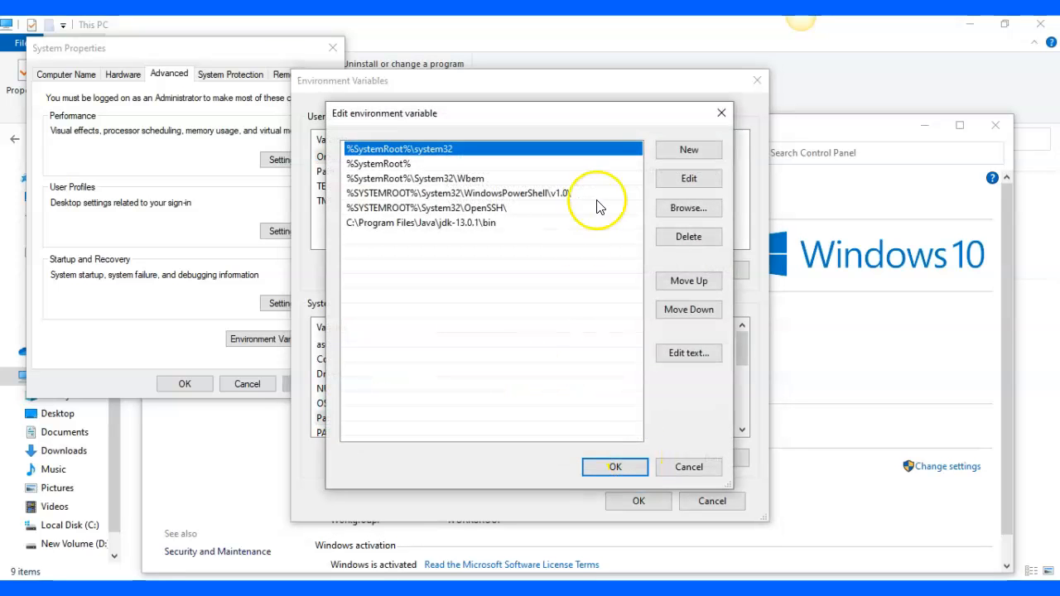
left_click(689, 150)
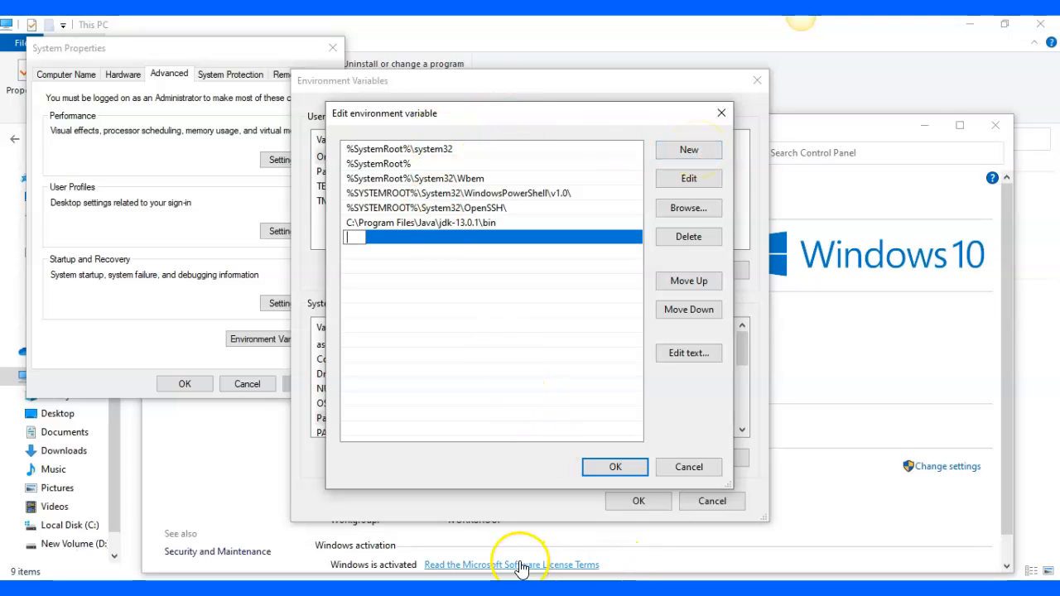
Switch to File Explorer, browse to C:\Program Files\Java\jdk-13.0.1\bin and select the folder's full path
left_click(510, 589)
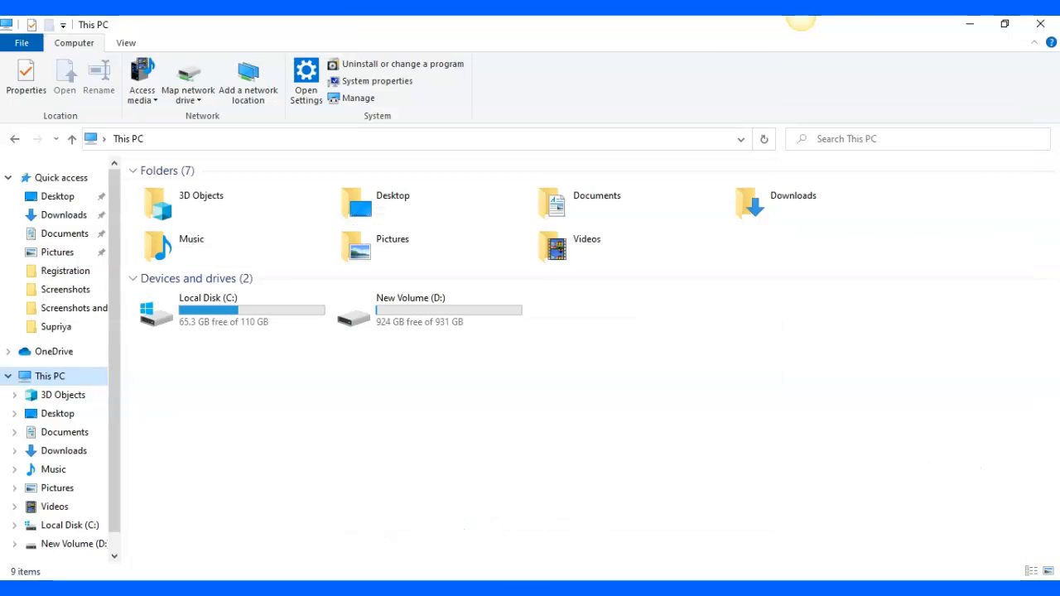
double_click(237, 300)
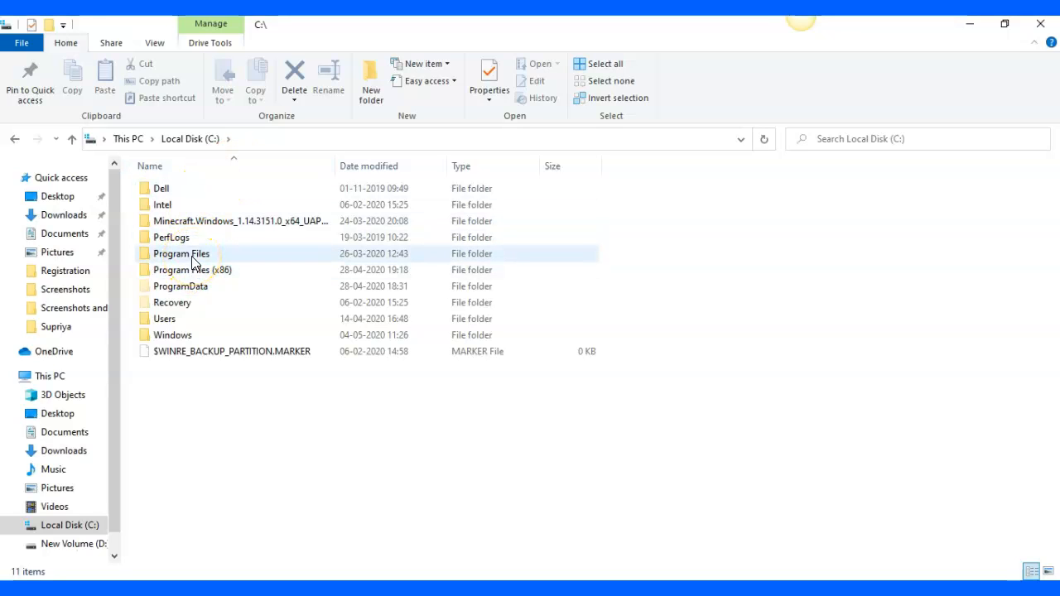
double_click(193, 262)
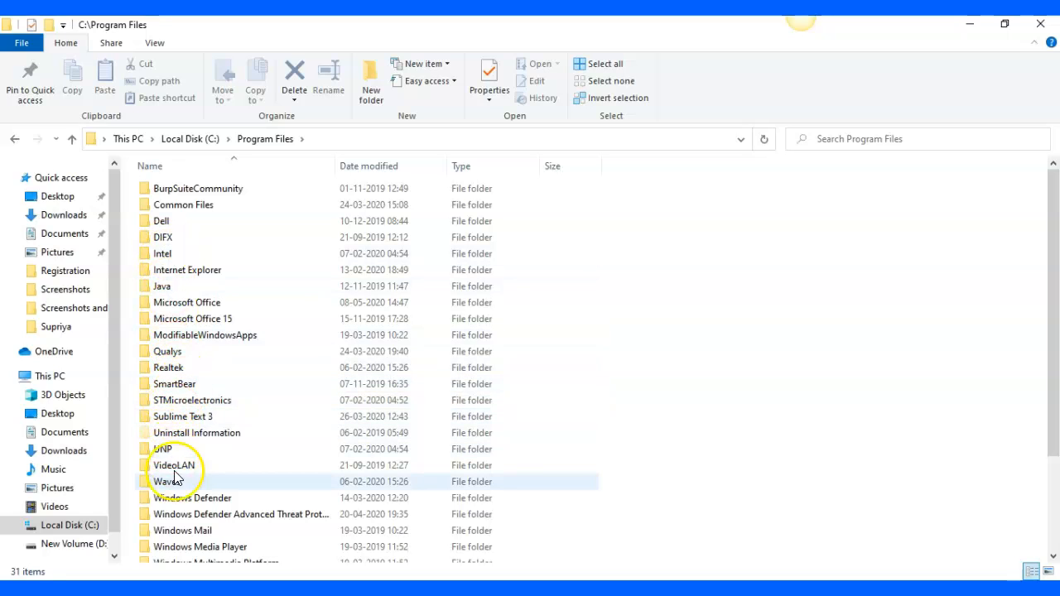
double_click(160, 287)
double_click(172, 192)
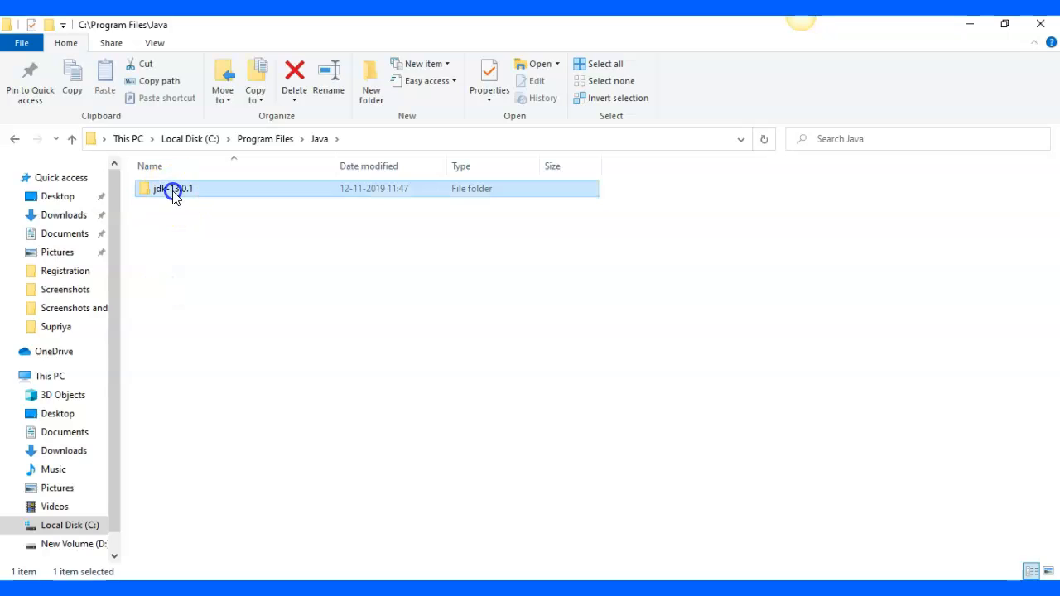
double_click(159, 189)
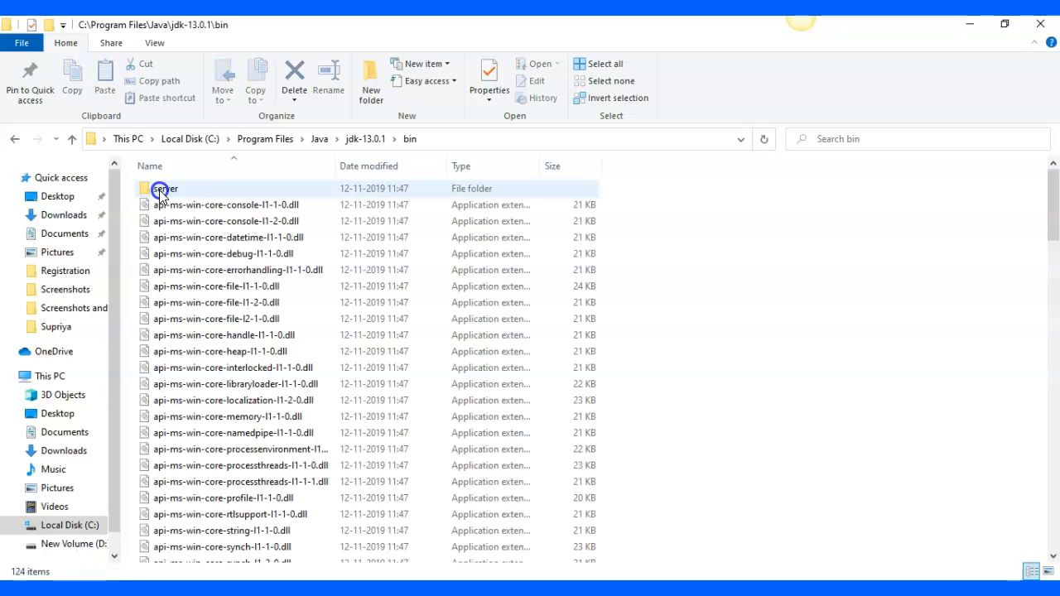
left_click(442, 141)
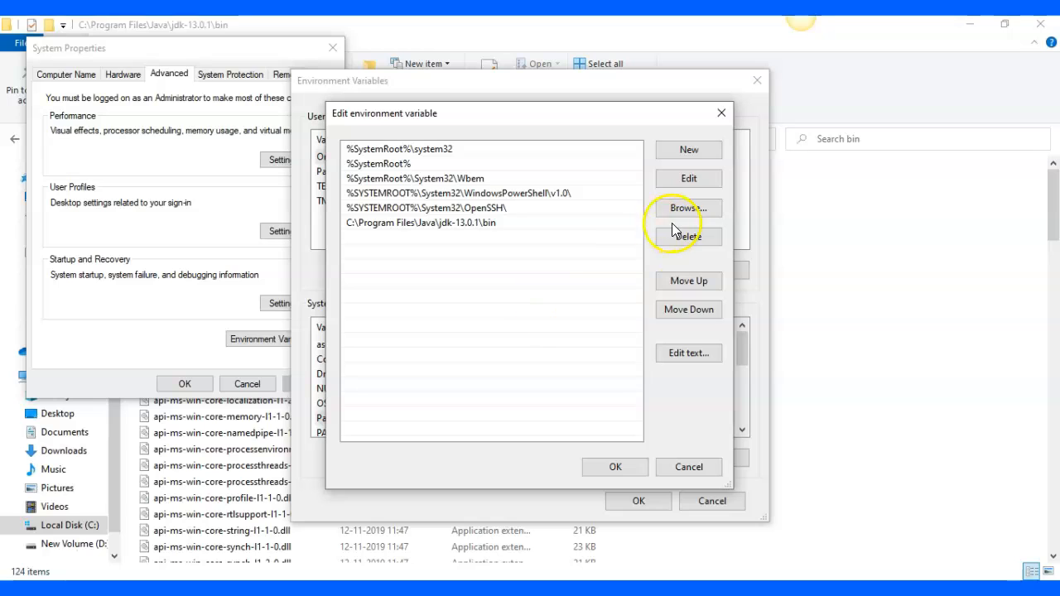
Start another new Path entry, leave it empty, and accept the variable editor, environment variables and system properties dialogs
left_click(693, 147)
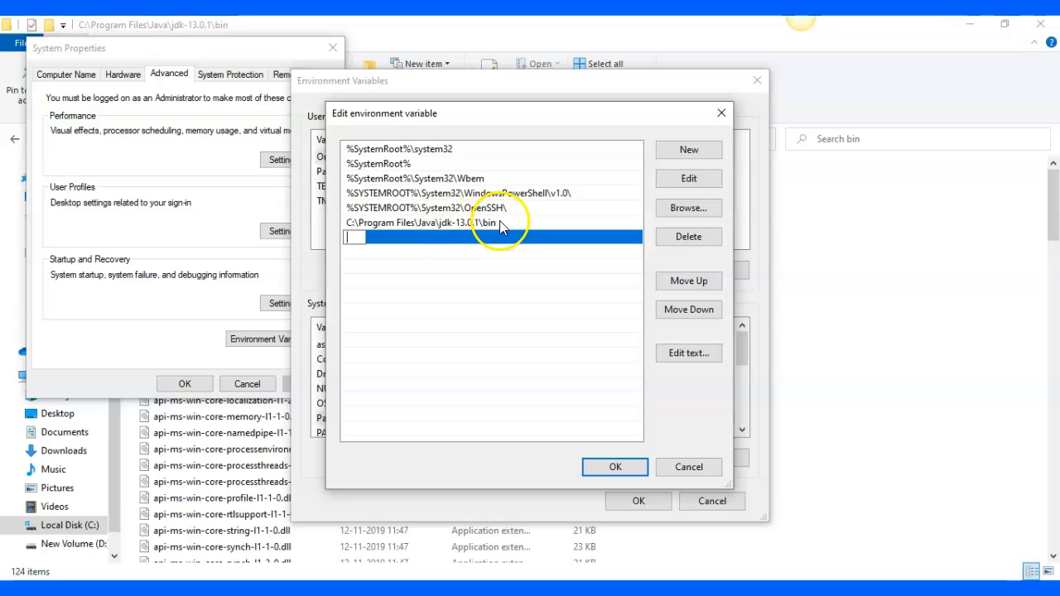
left_click(44, 539)
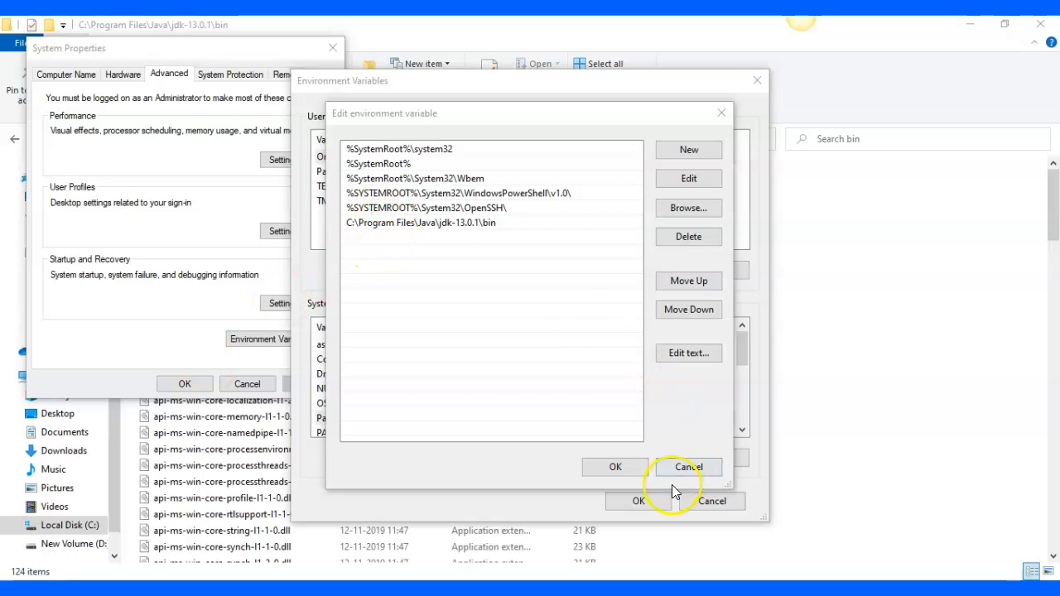
left_click(617, 467)
left_click(635, 503)
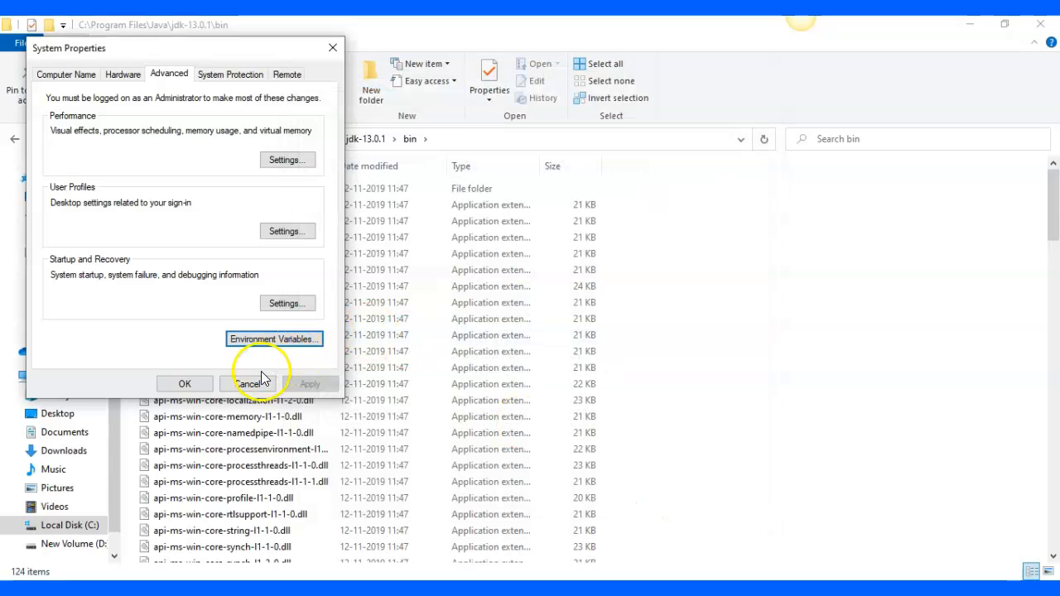
left_click(184, 384)
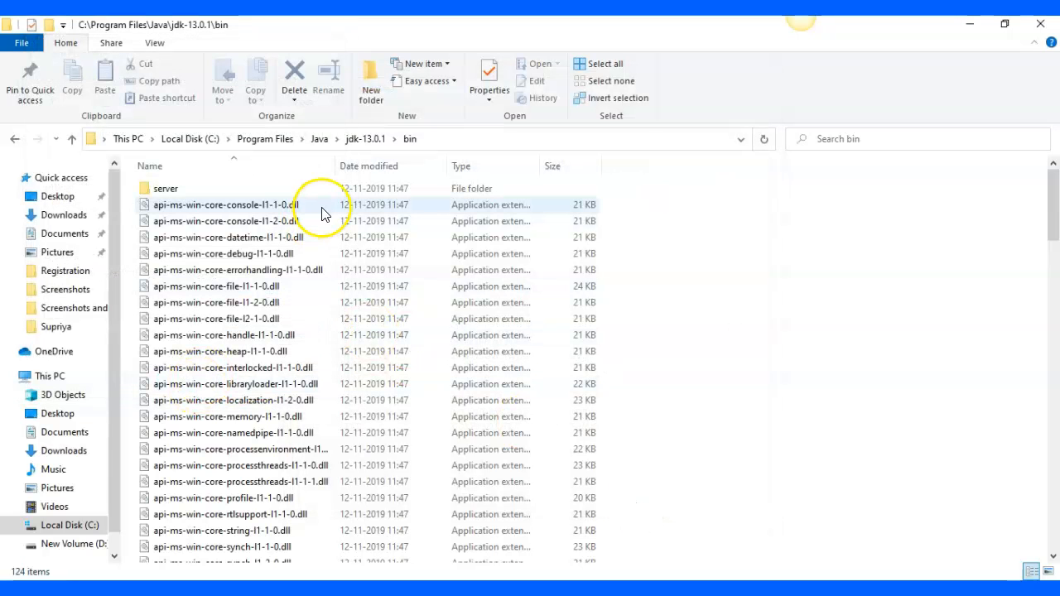
Show the full path of the JDK's bin folder in File Explorer
left_click(426, 143)
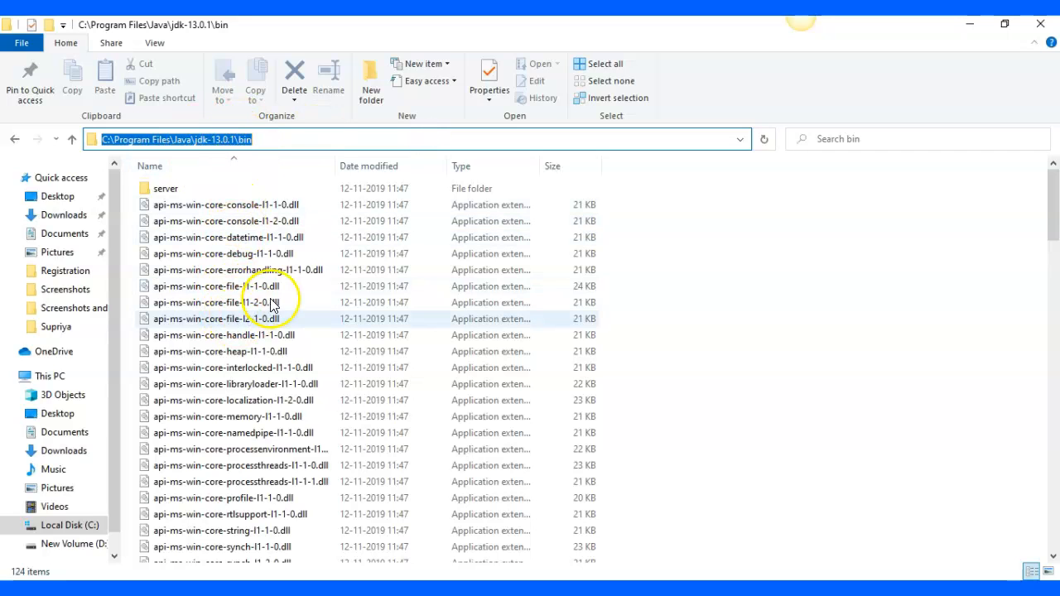
left_click(262, 273)
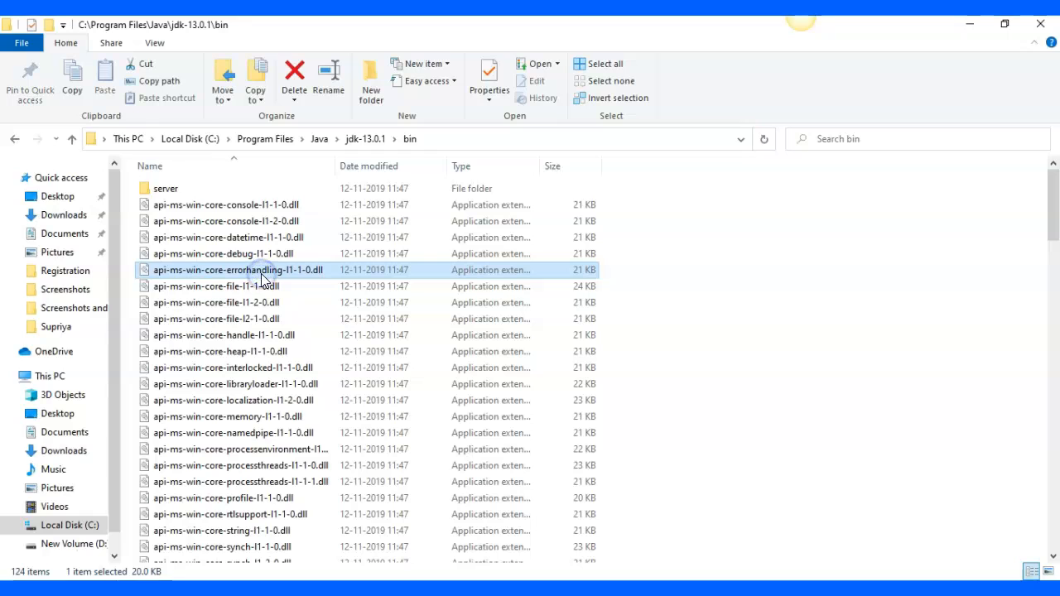
left_click(252, 386)
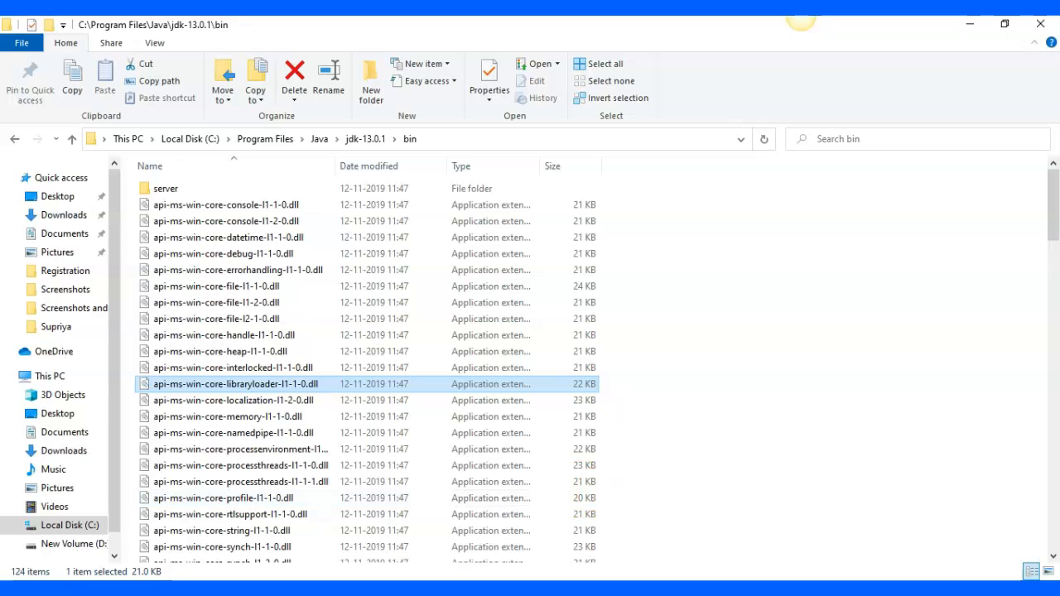
Switch to Eclipse IDE with the eclipse-workspace open
left_click(633, 589)
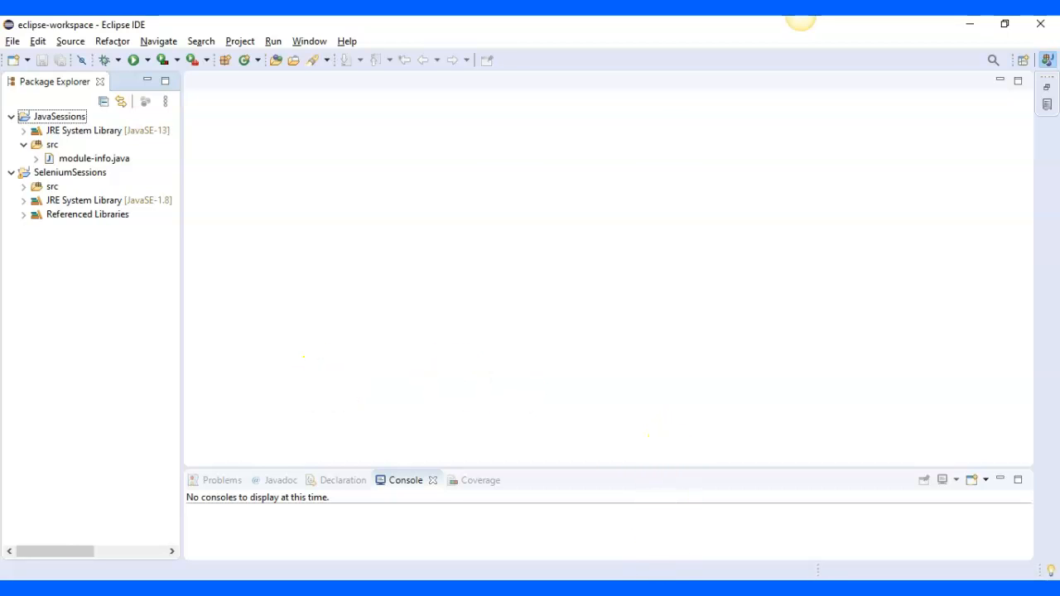
Switch to the browser, return from the Eclipse downloads page to the eclipse ide search results, and view the search suggestions and results
mouse_move(741, 572)
left_click(750, 530)
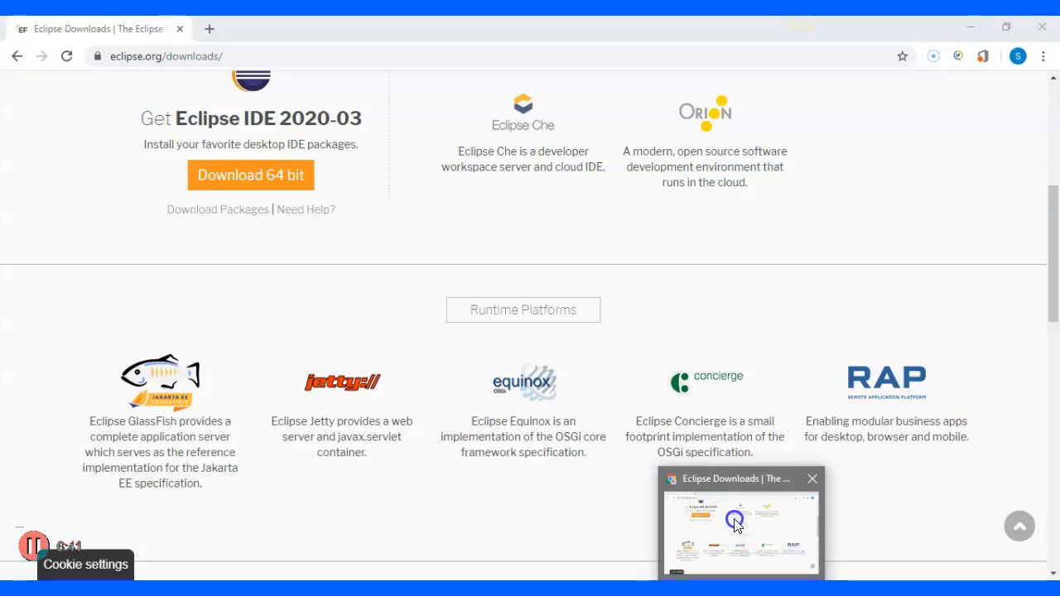
left_click(16, 61)
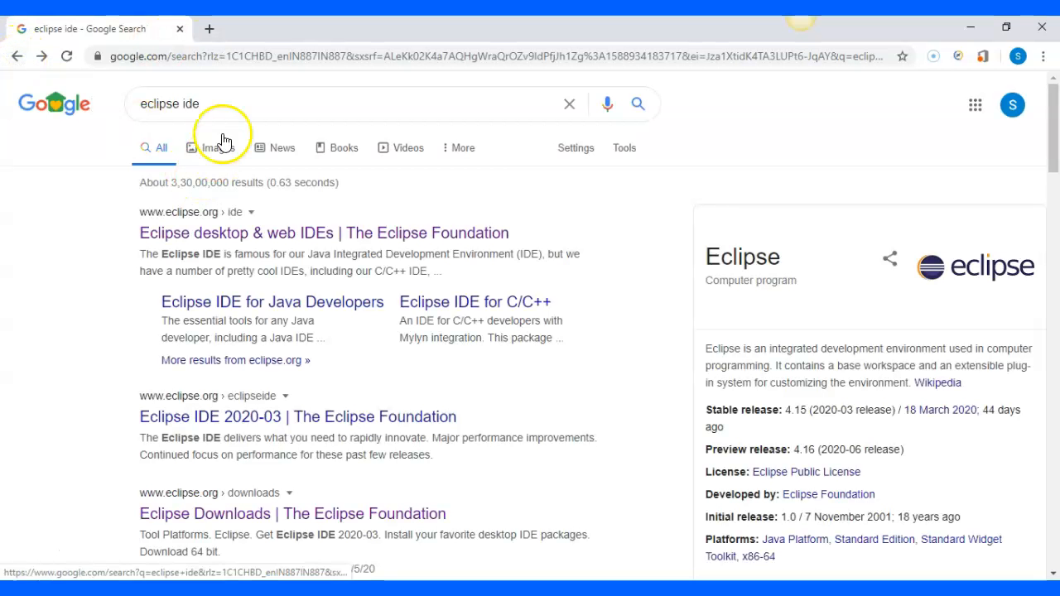
left_click(224, 108)
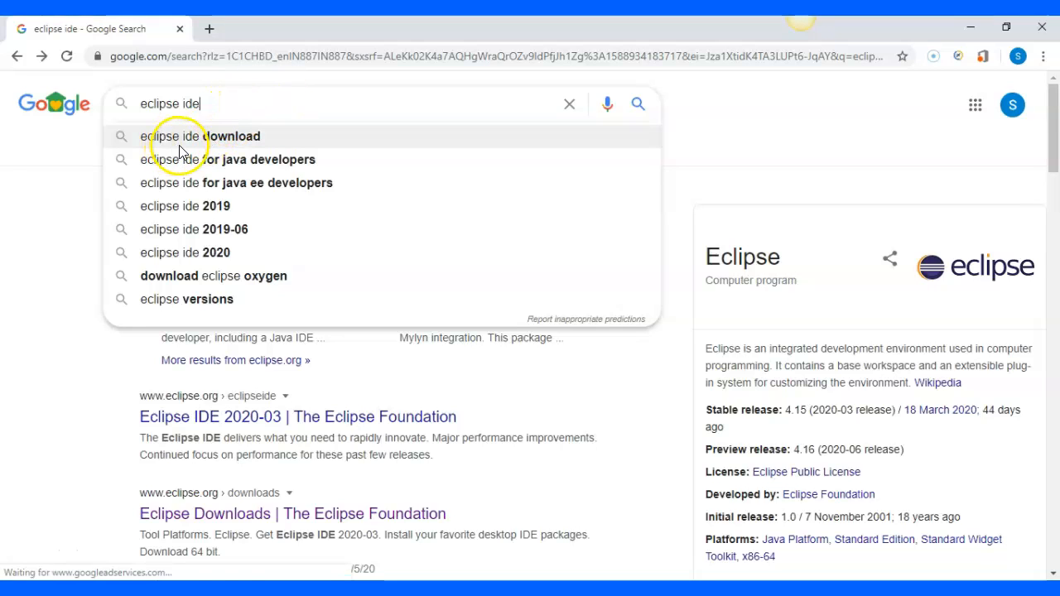
left_click(19, 179)
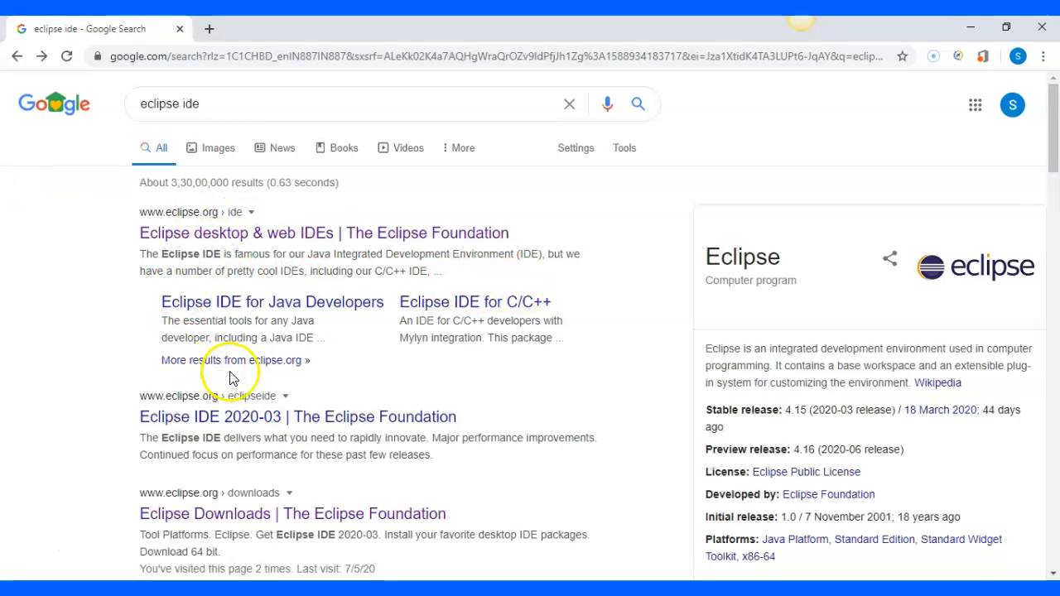
left_click(276, 426)
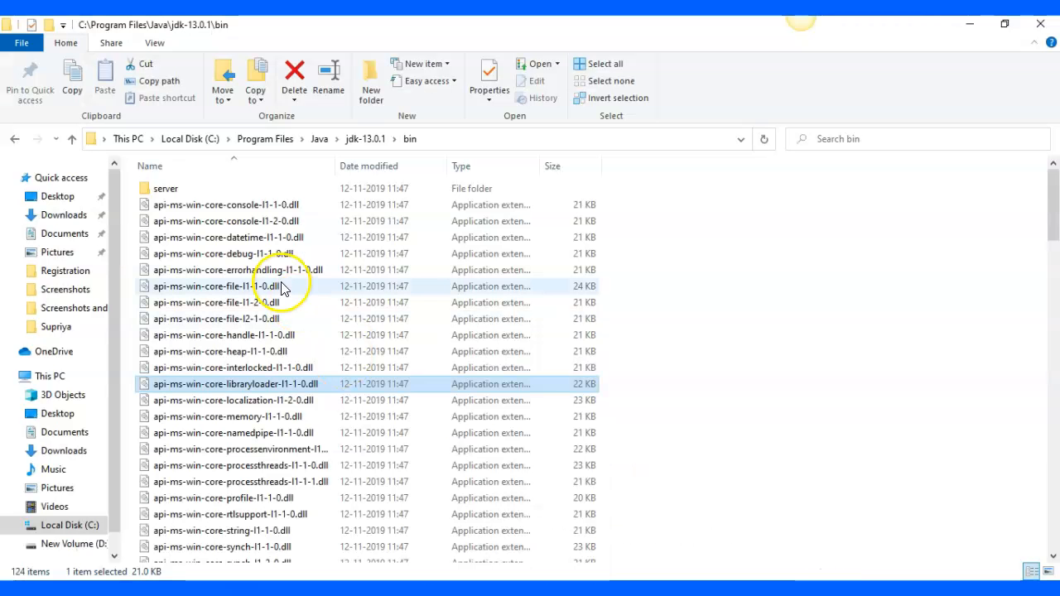
In File Explorer, go to the Downloads folder and select the Eclipse installer eclipse-inst-win64.exe
left_click(62, 218)
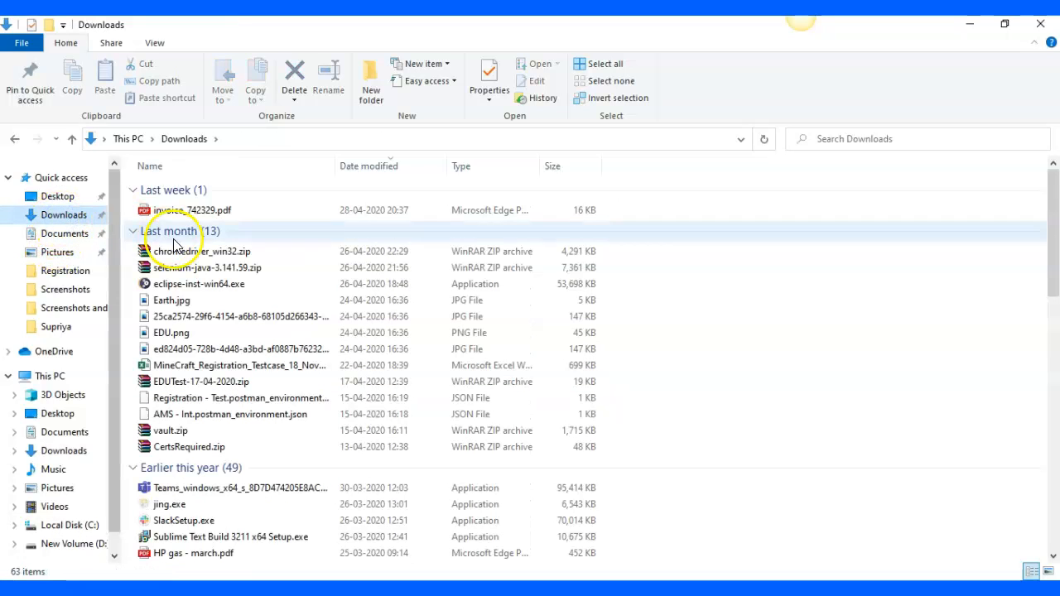
left_click(178, 284)
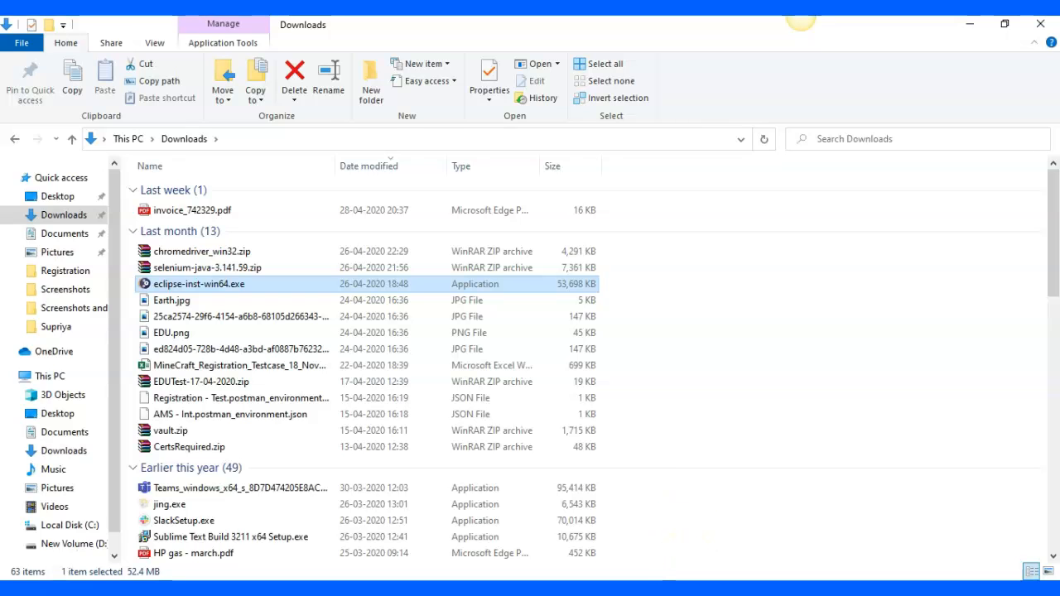
Switch to Notepad to review the Java_Tutorials.txt notes and view the installer options in the Eclipse_Welcome_Screen.png image
left_click(555, 589)
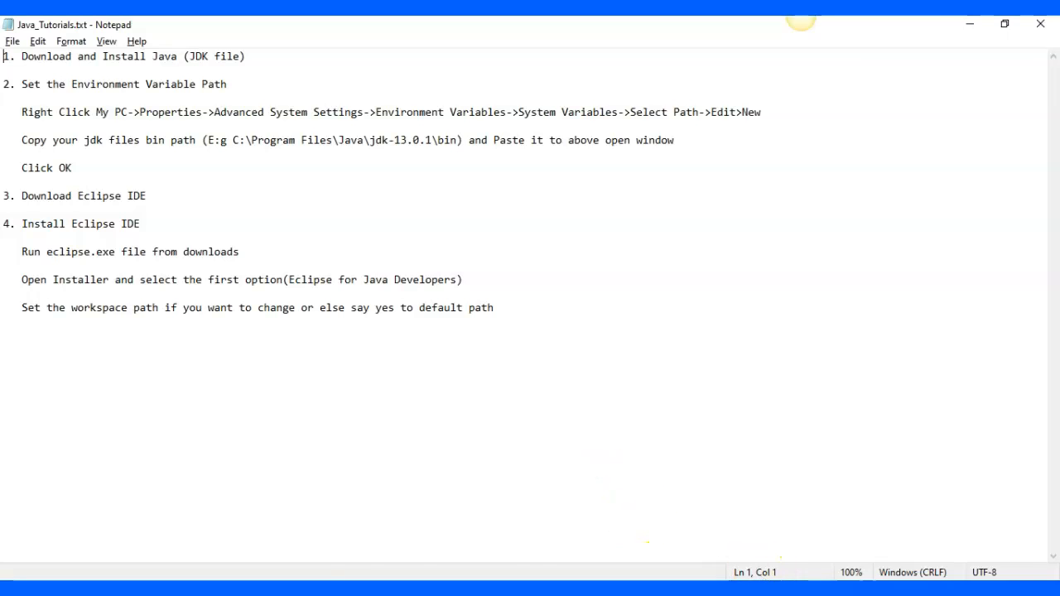
key("super+Pause")
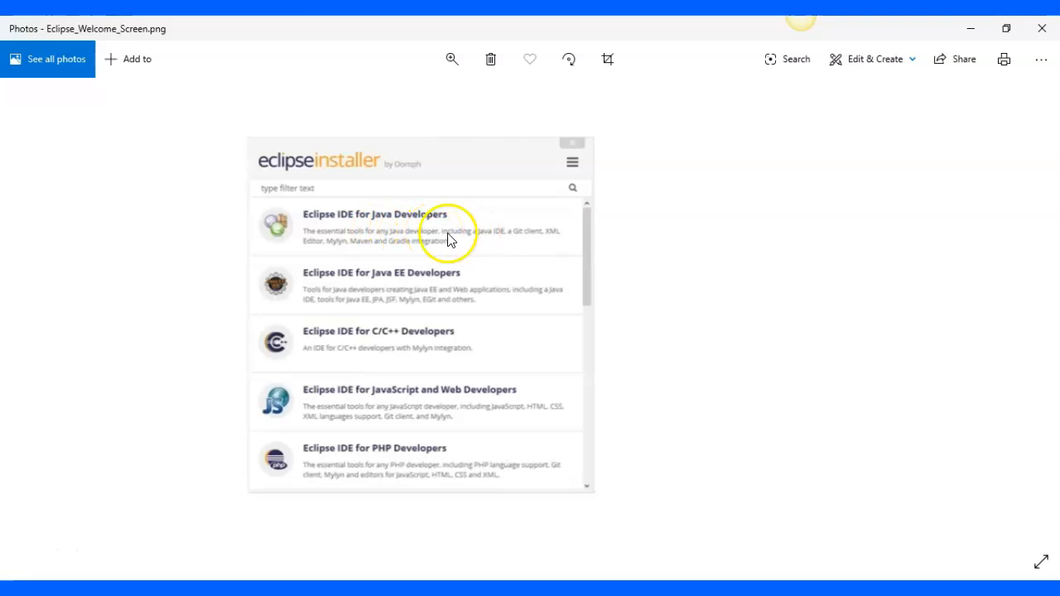
Switch to Eclipse IDE, check the directory in the launcher for another workspace, and close it without launching
left_click(630, 592)
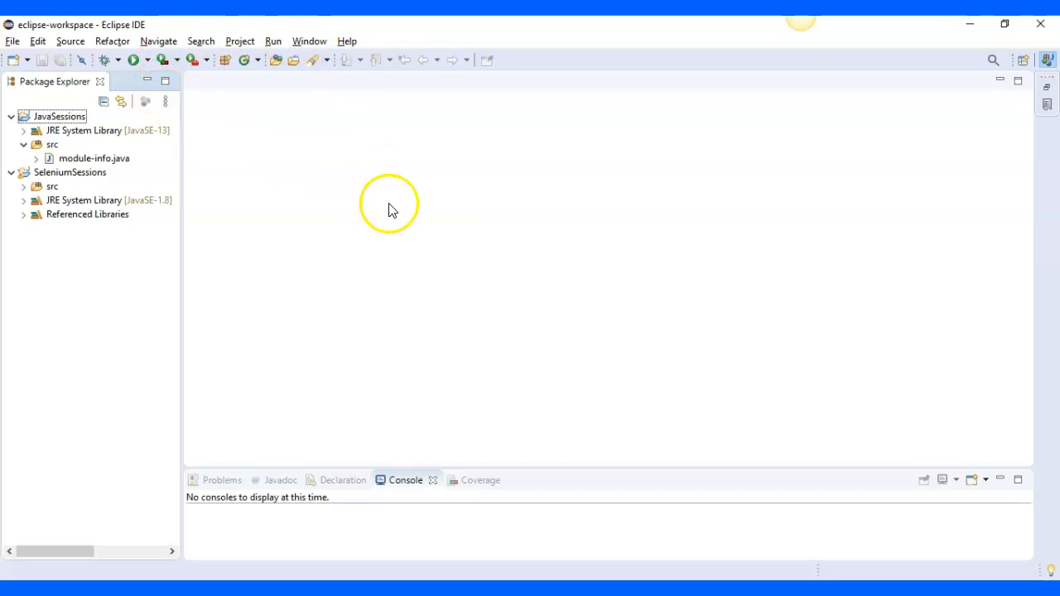
left_click(12, 41)
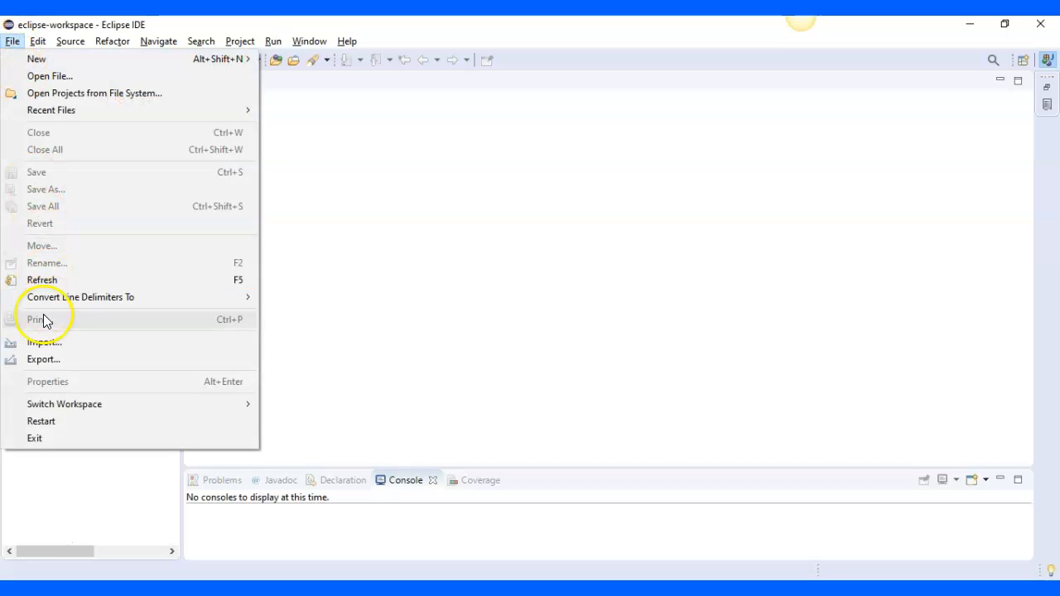
mouse_move(75, 404)
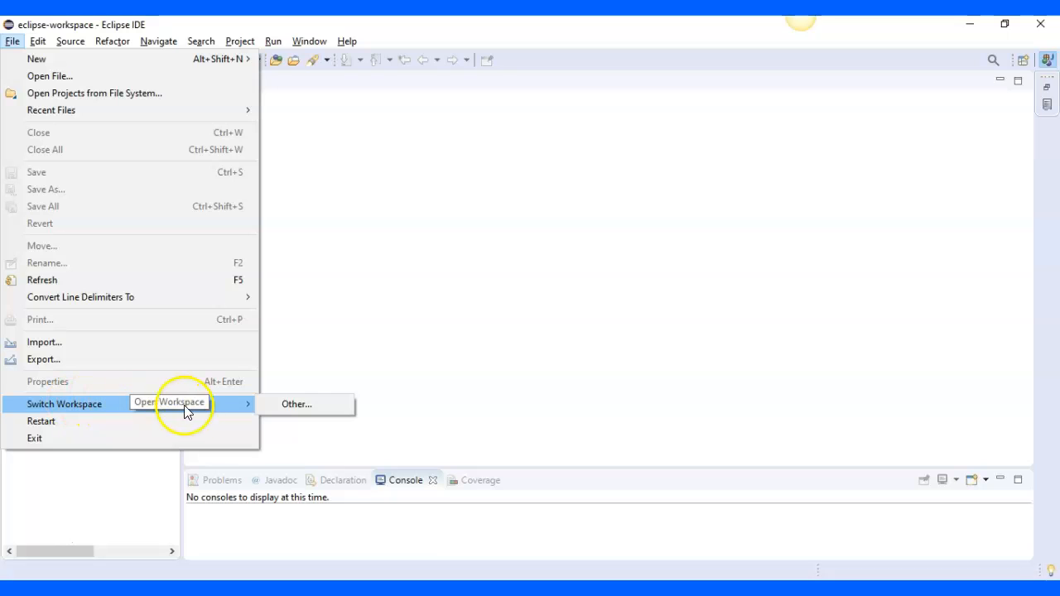
left_click(277, 407)
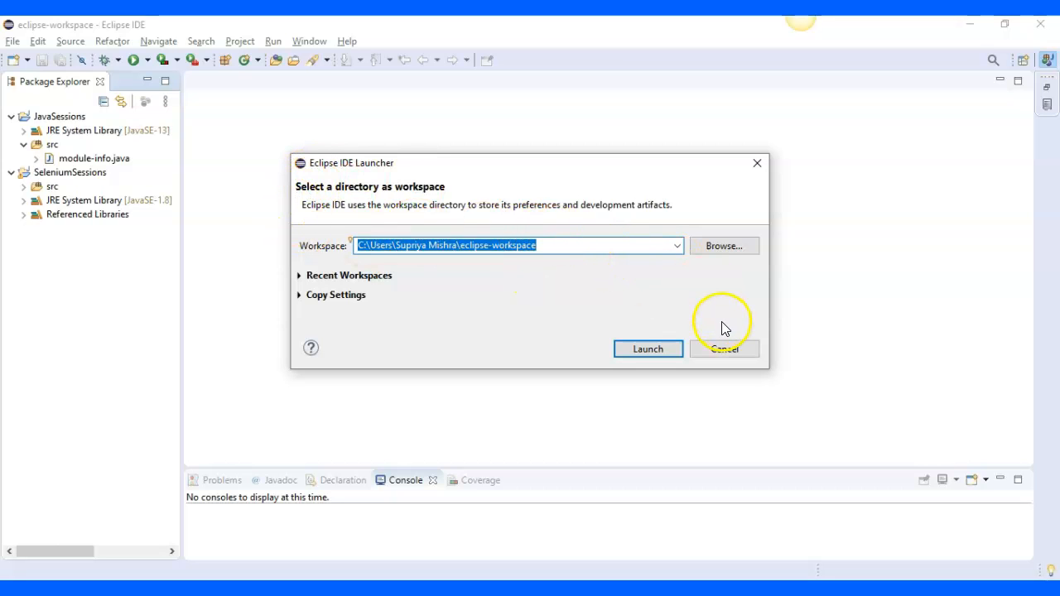
left_click(722, 351)
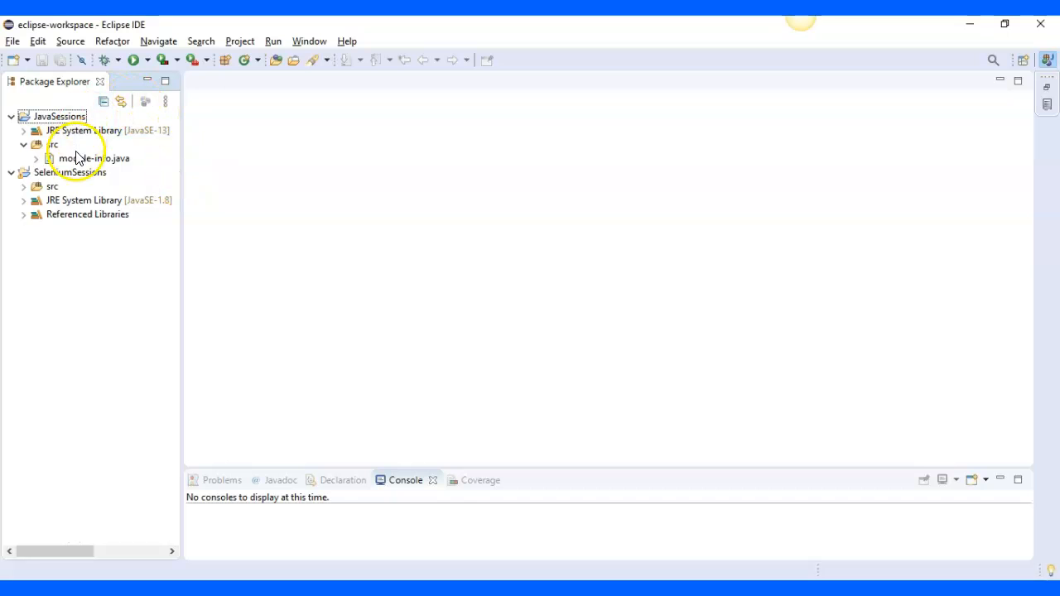
Review the available new item types, including Java Project, and select the JRE System Library of the JavaSessions project
left_click(13, 42)
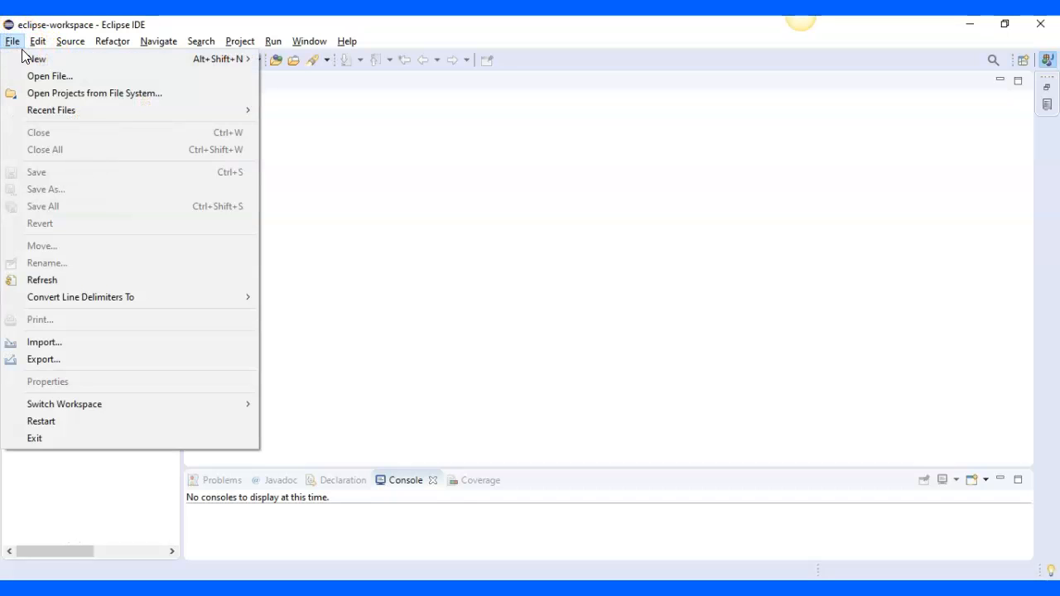
mouse_move(37, 59)
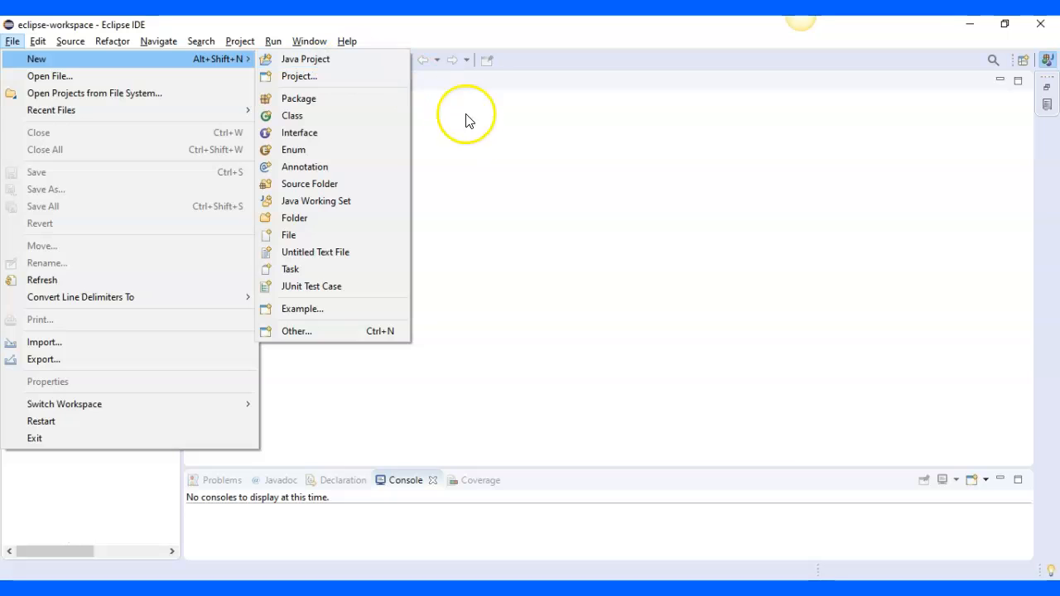
left_click(474, 141)
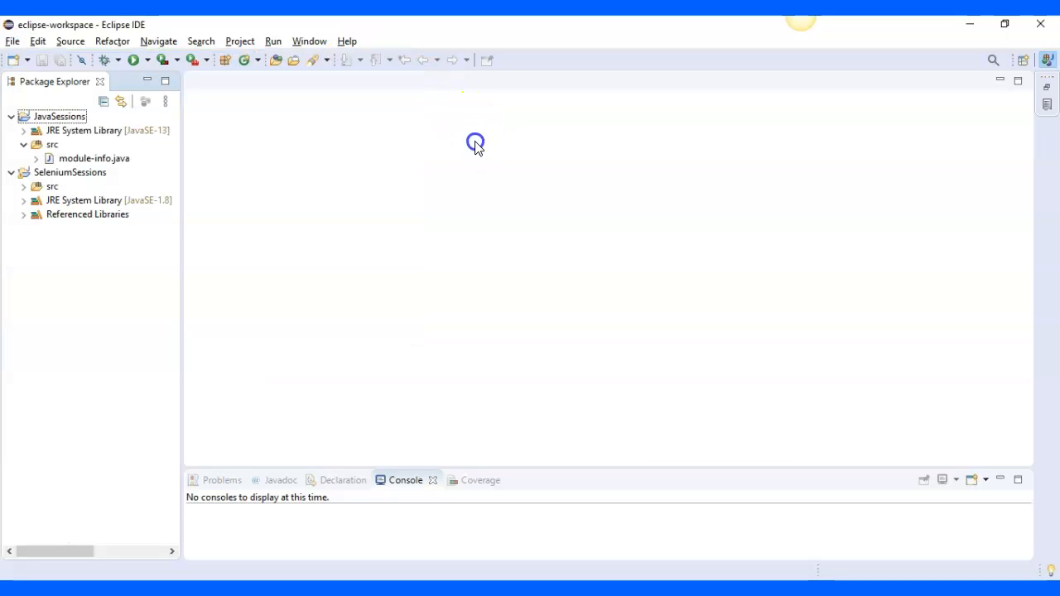
left_click(69, 135)
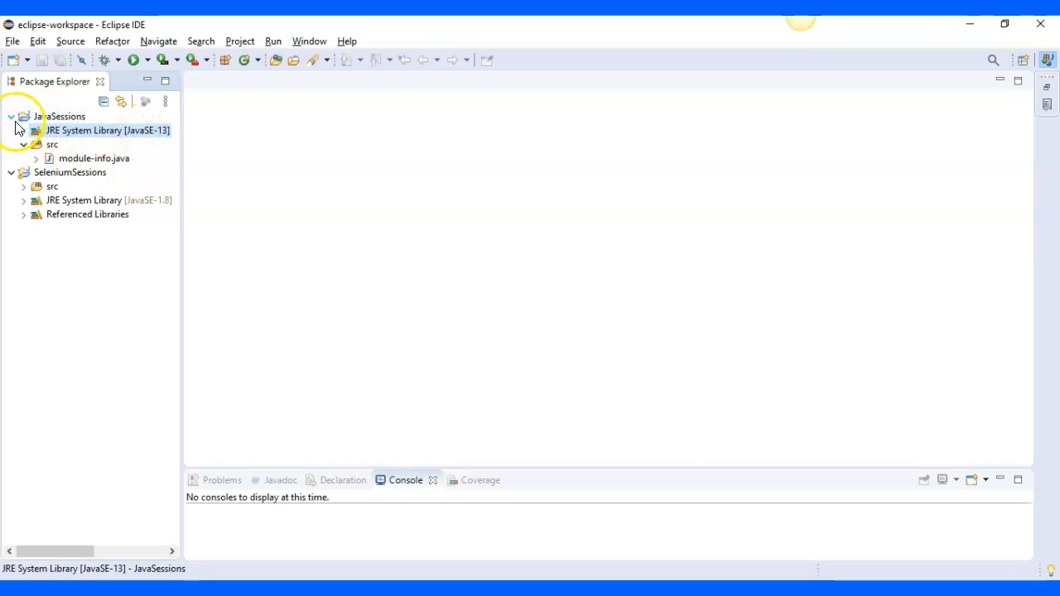
left_click(12, 42)
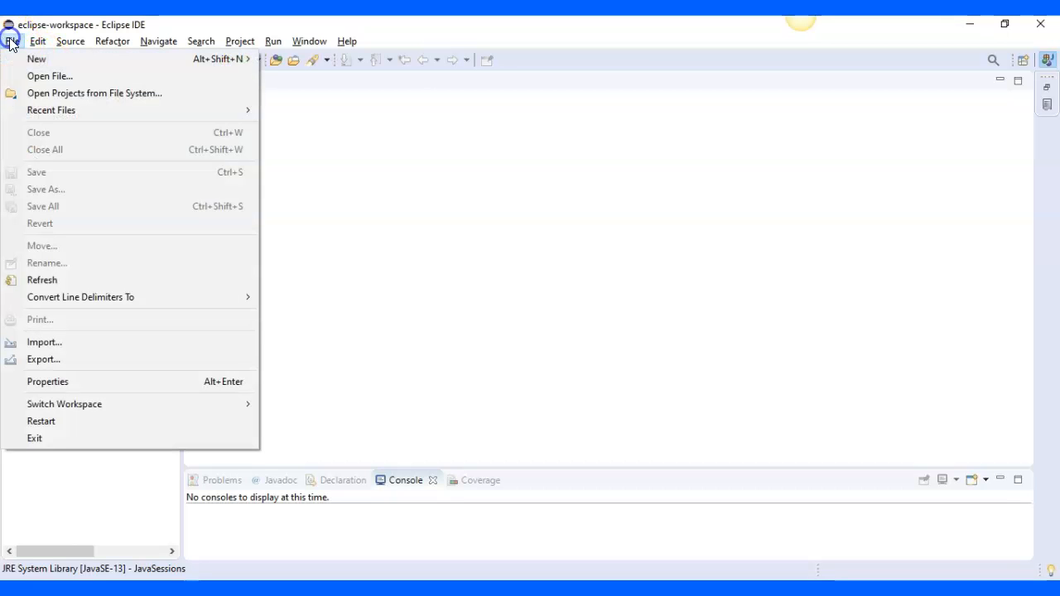
mouse_move(35, 64)
left_click(286, 61)
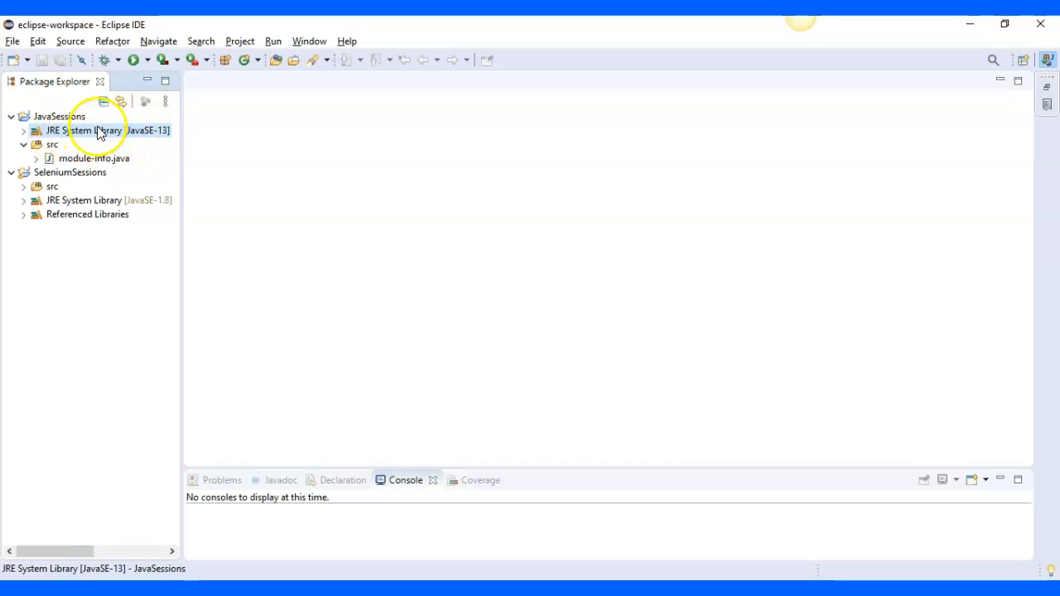
Expand the JRE System Library of JavaSessions, look through its modules, and collapse it again
left_click(24, 131)
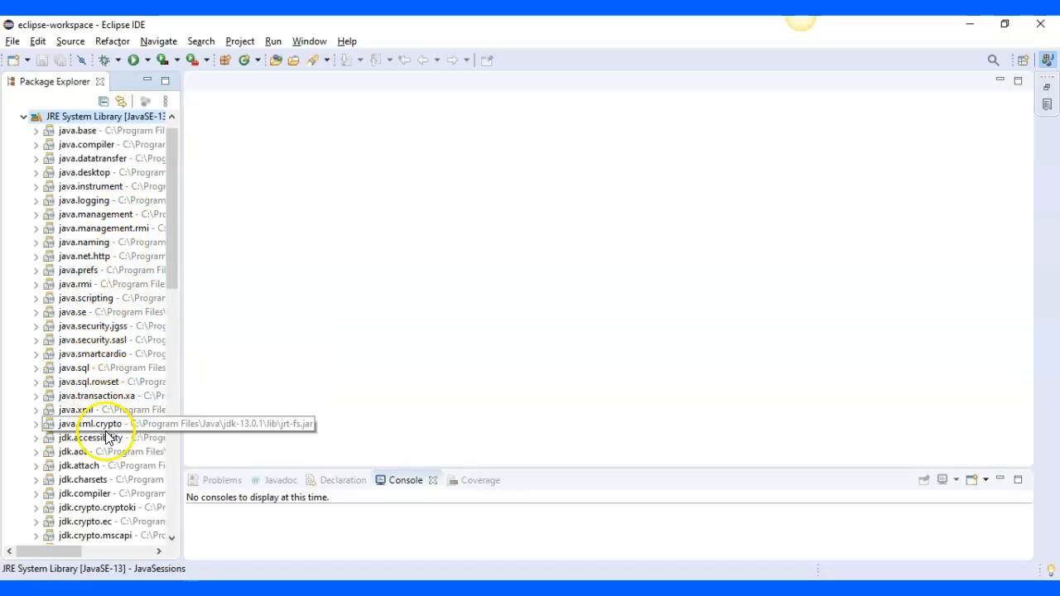
left_click(174, 429)
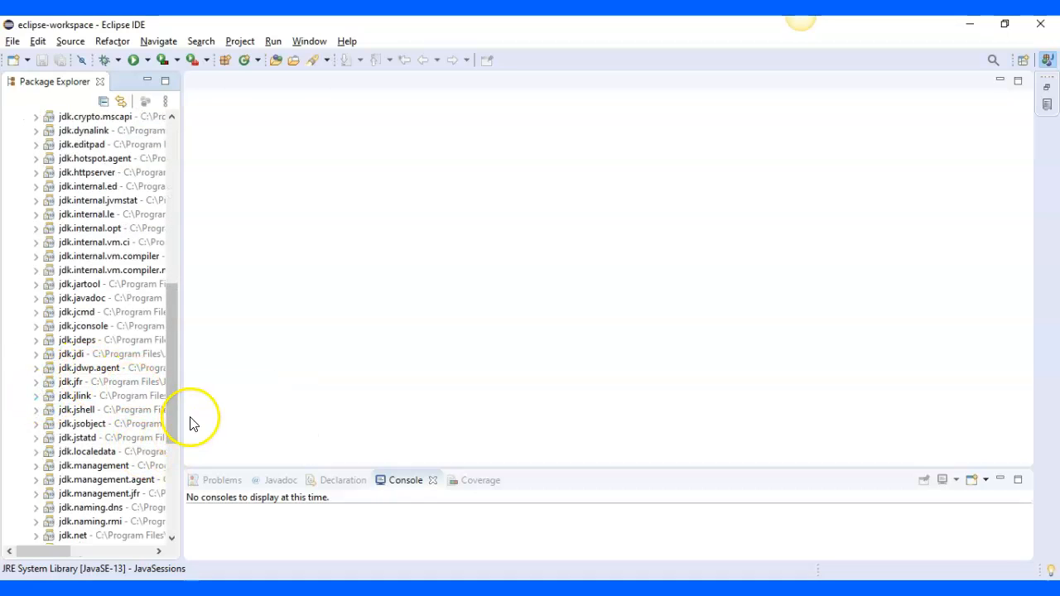
left_click(174, 468)
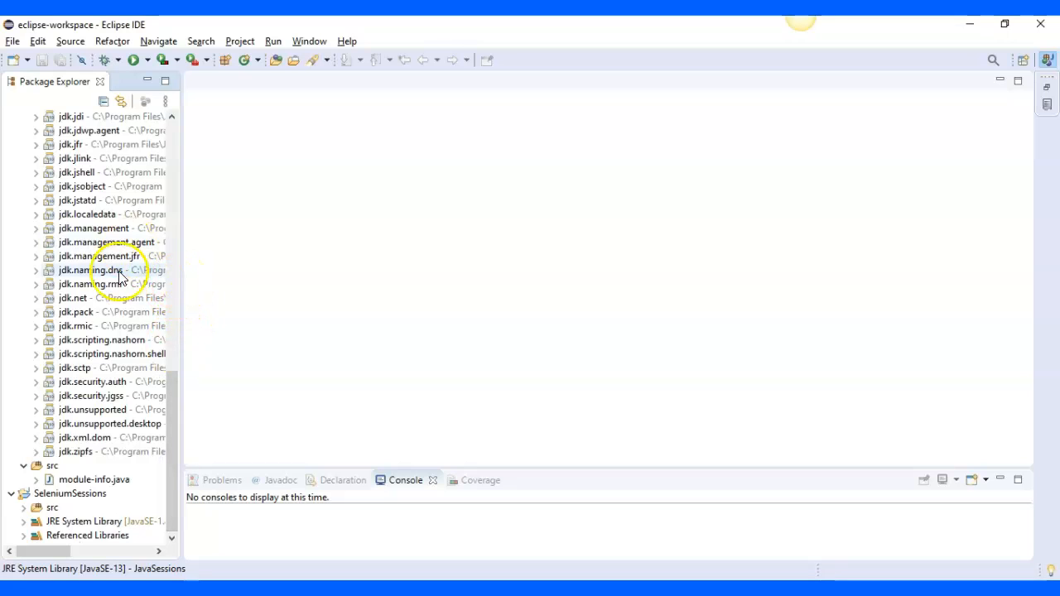
left_click(180, 219)
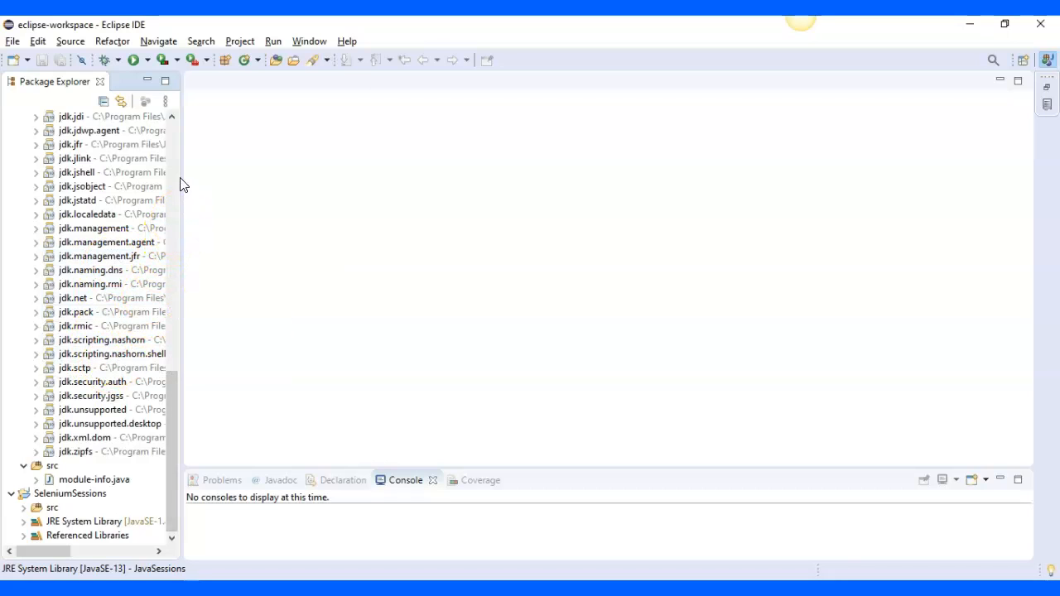
left_click(174, 114)
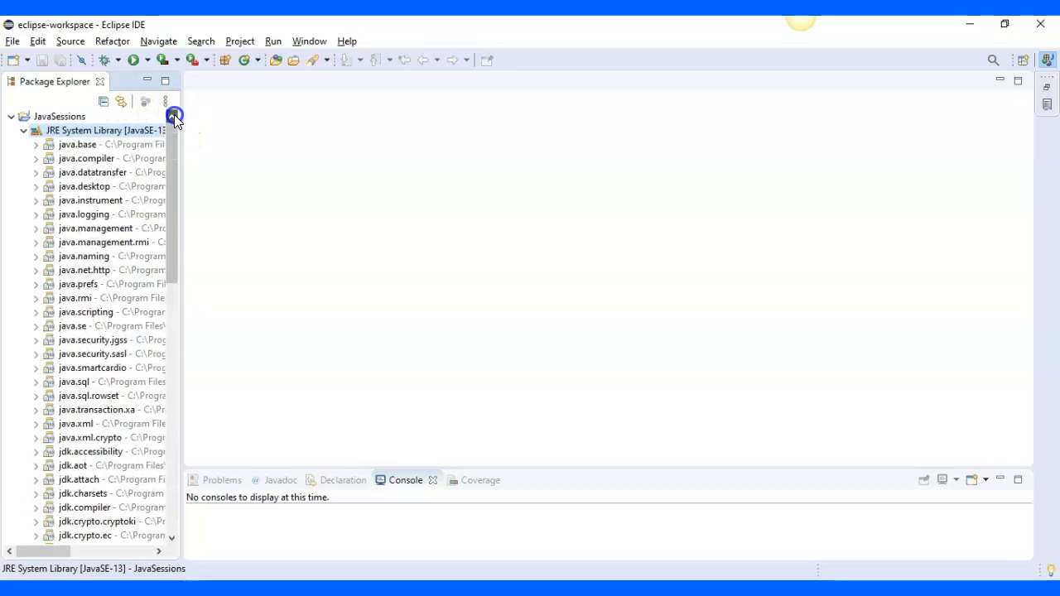
left_click(24, 131)
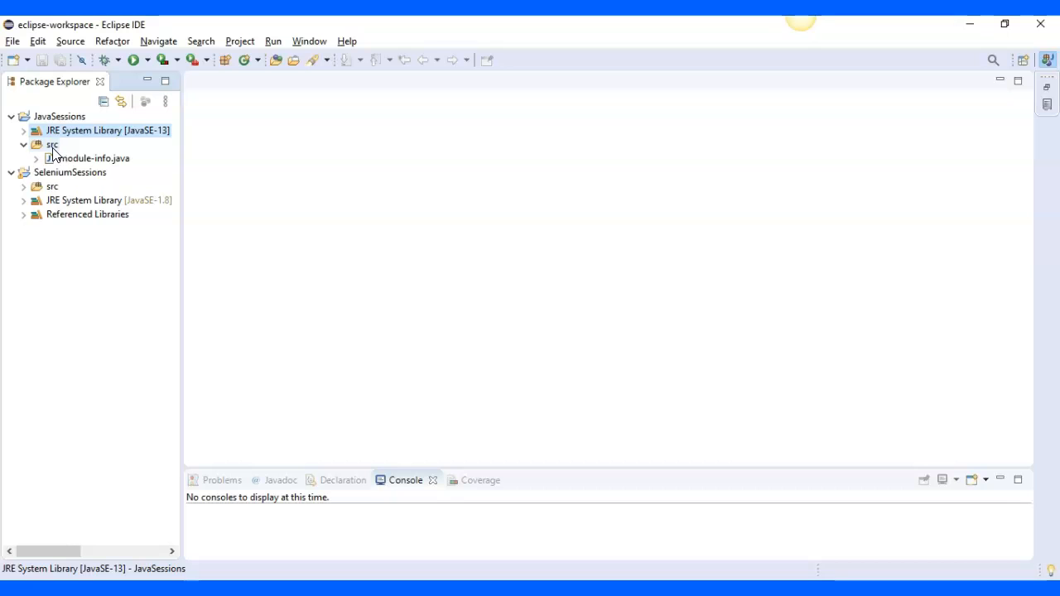
Create a new Java package named JavaPratice in the src folder of the JavaSessions project
left_click(52, 148)
right_click(53, 151)
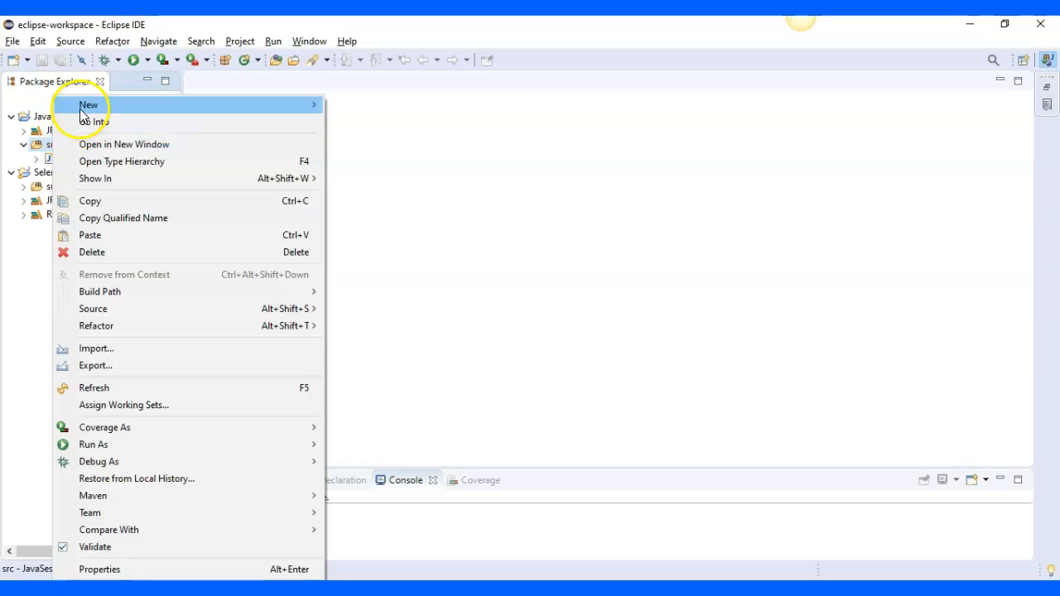
mouse_move(101, 106)
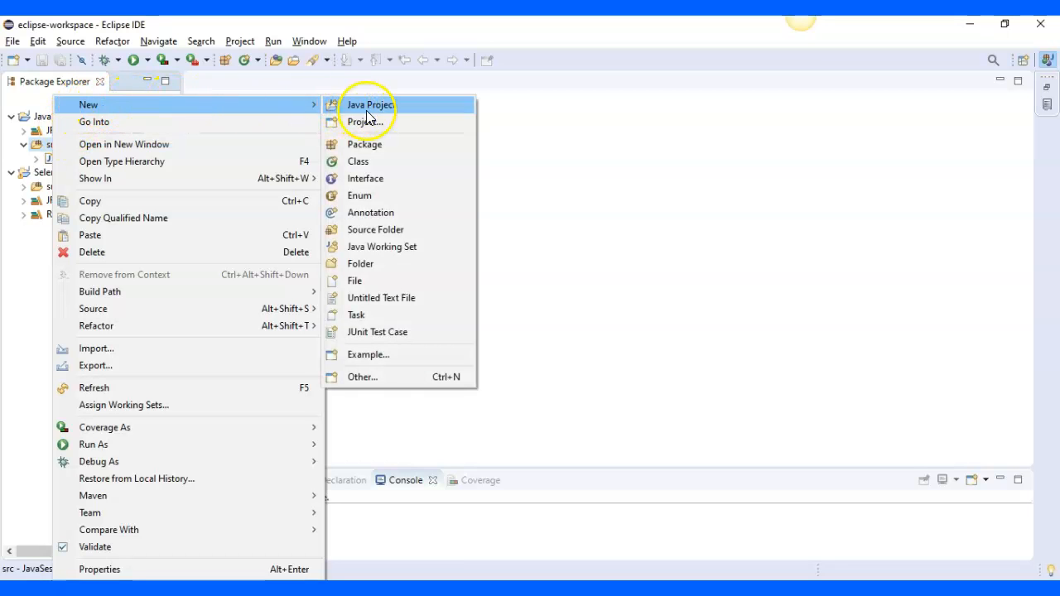
left_click(372, 146)
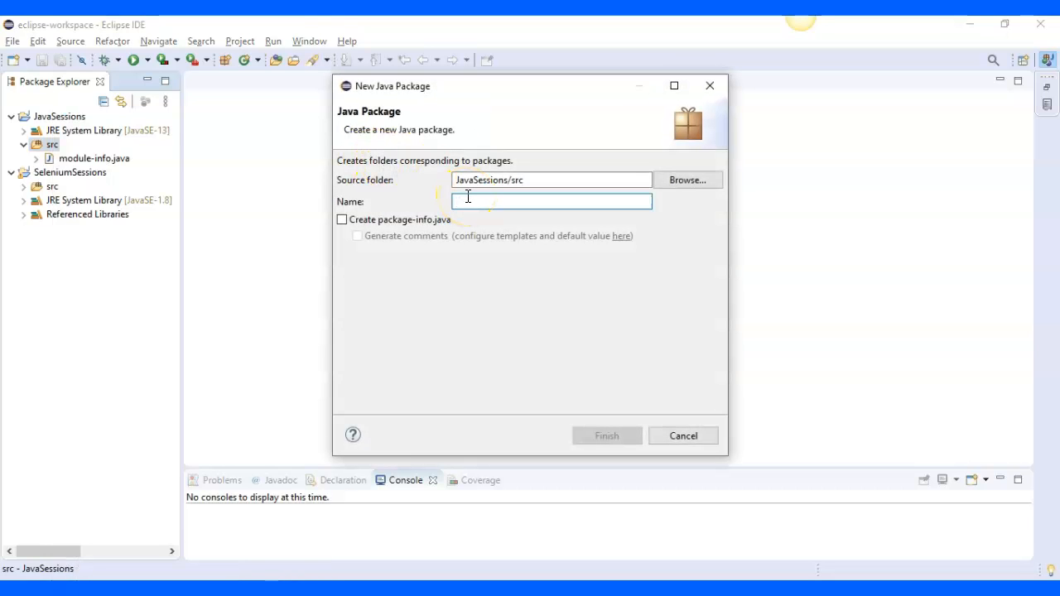
type("JavaP")
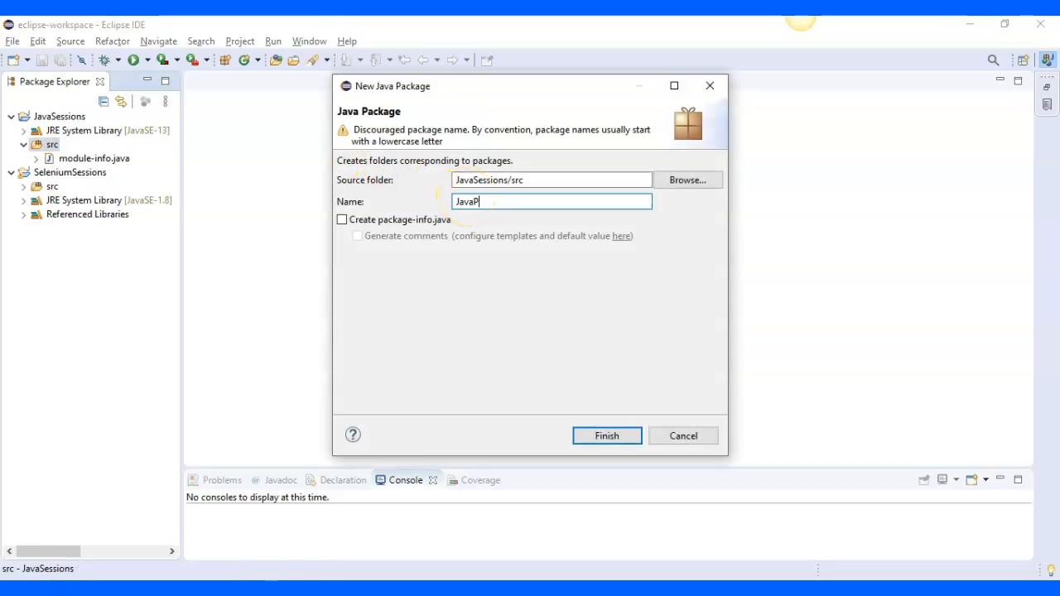
type("ratice")
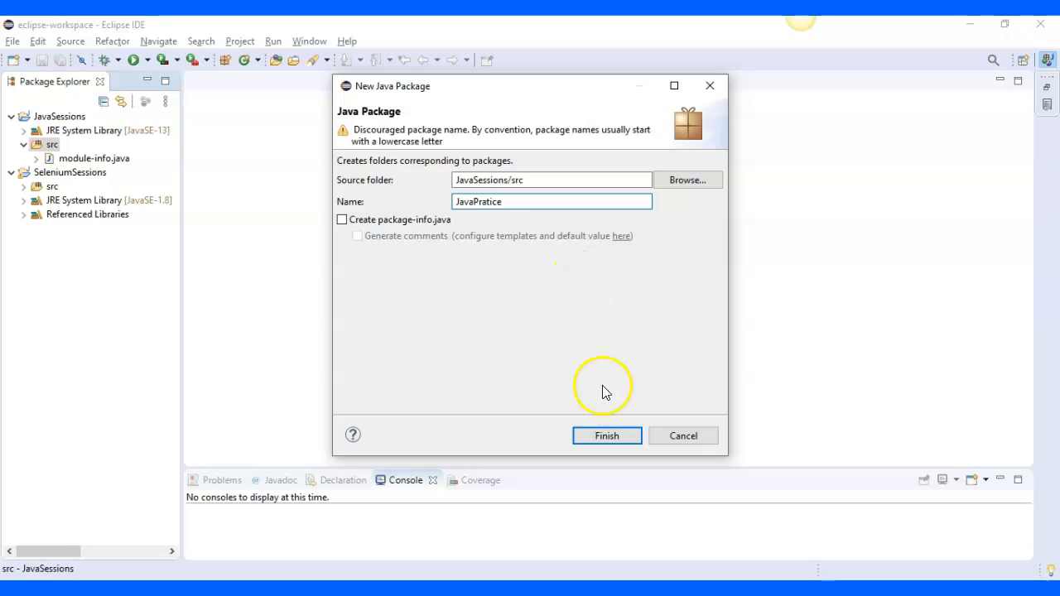
left_click(608, 437)
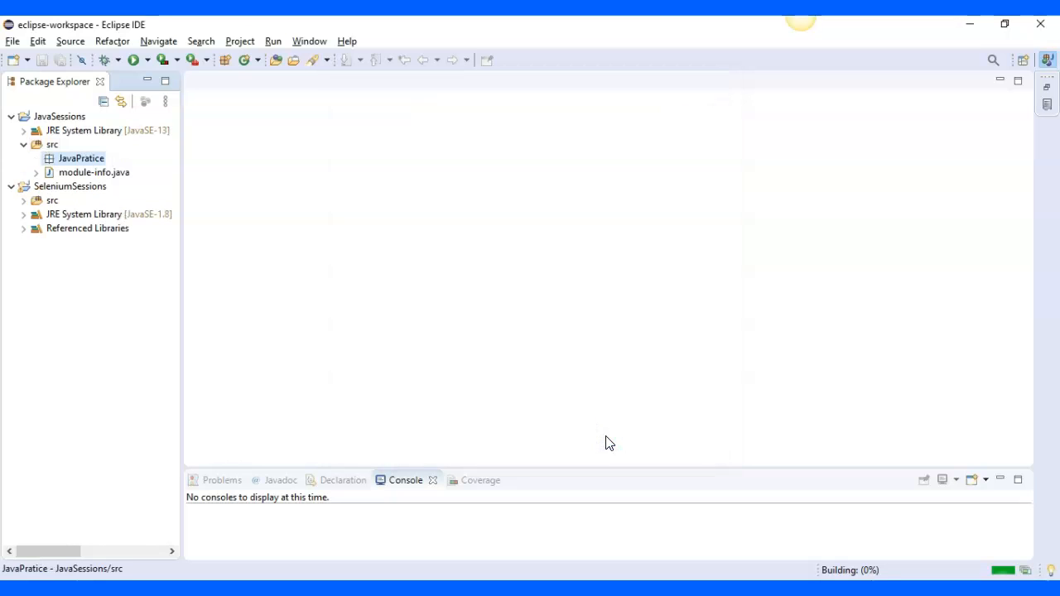
right_click(81, 160)
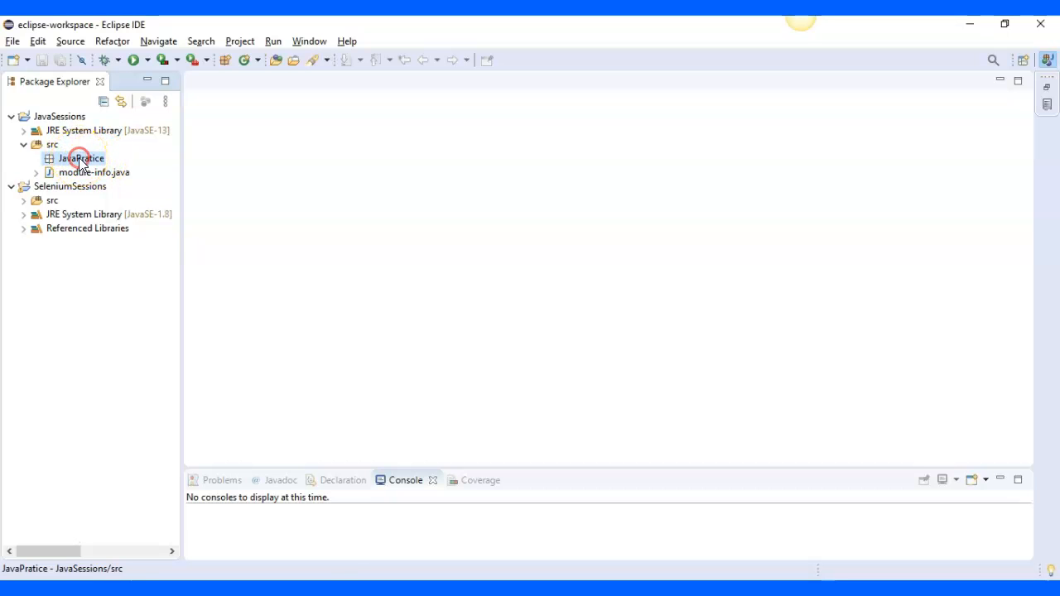
left_click(132, 142)
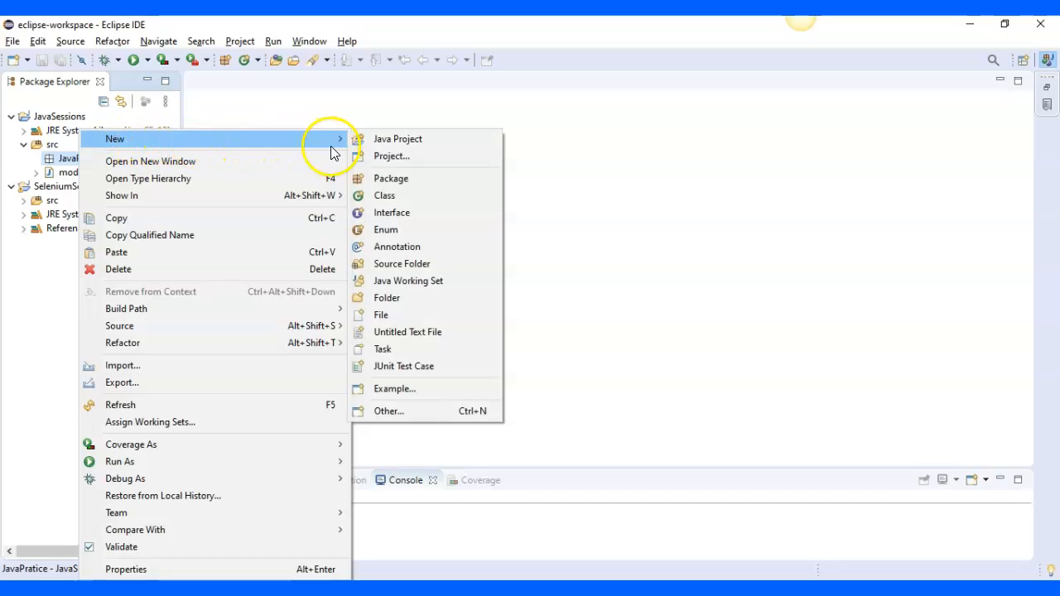
left_click(72, 162)
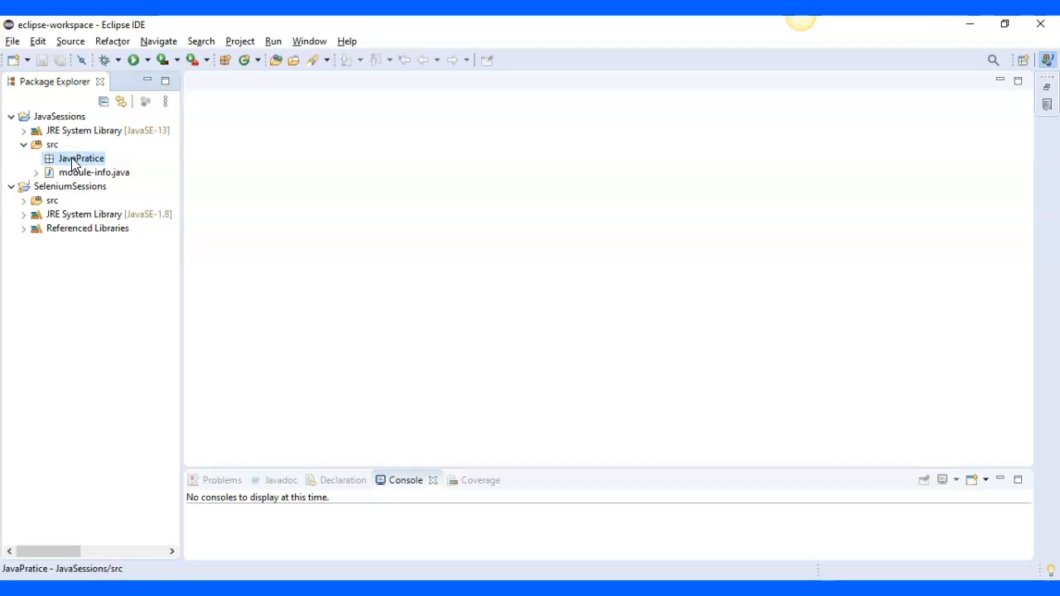
right_click(71, 159)
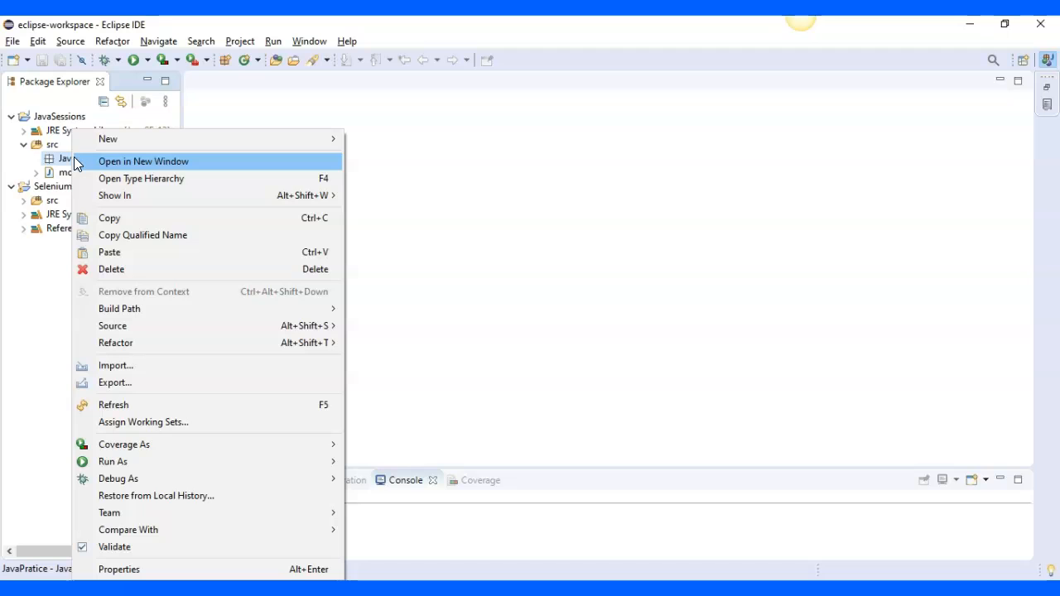
left_click(24, 141)
left_click(43, 116)
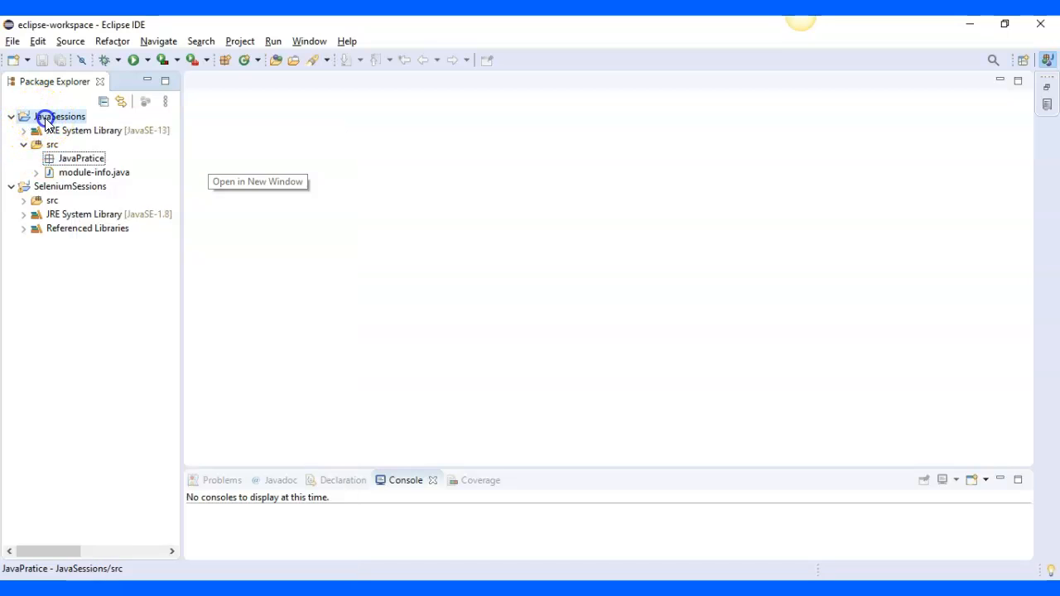
Create a public class named JavaBasics in the JavaPratice package, including the public static void main(String[] args) method stub
left_click(71, 162)
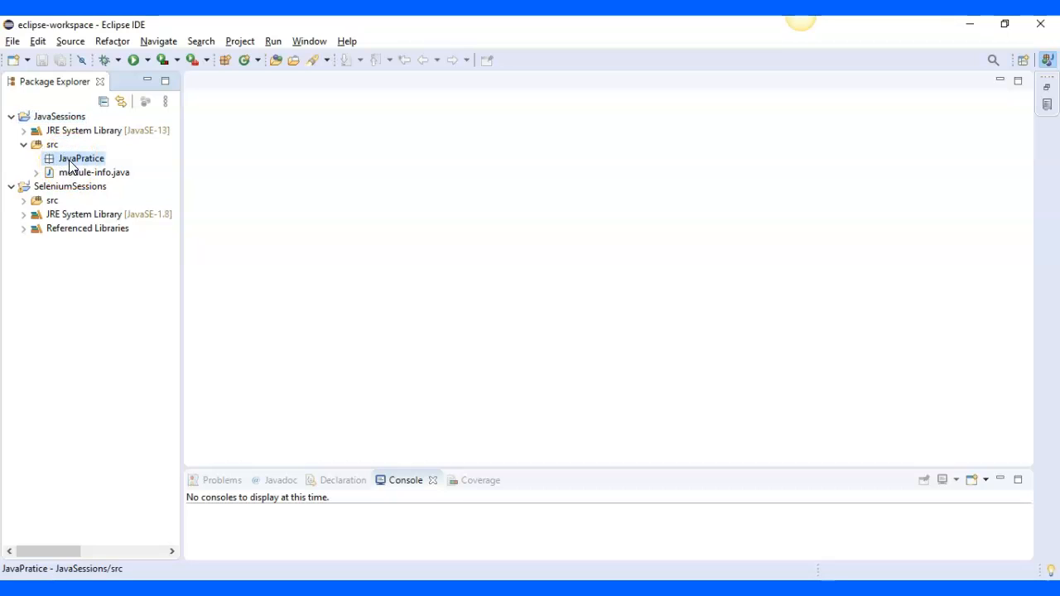
right_click(69, 161)
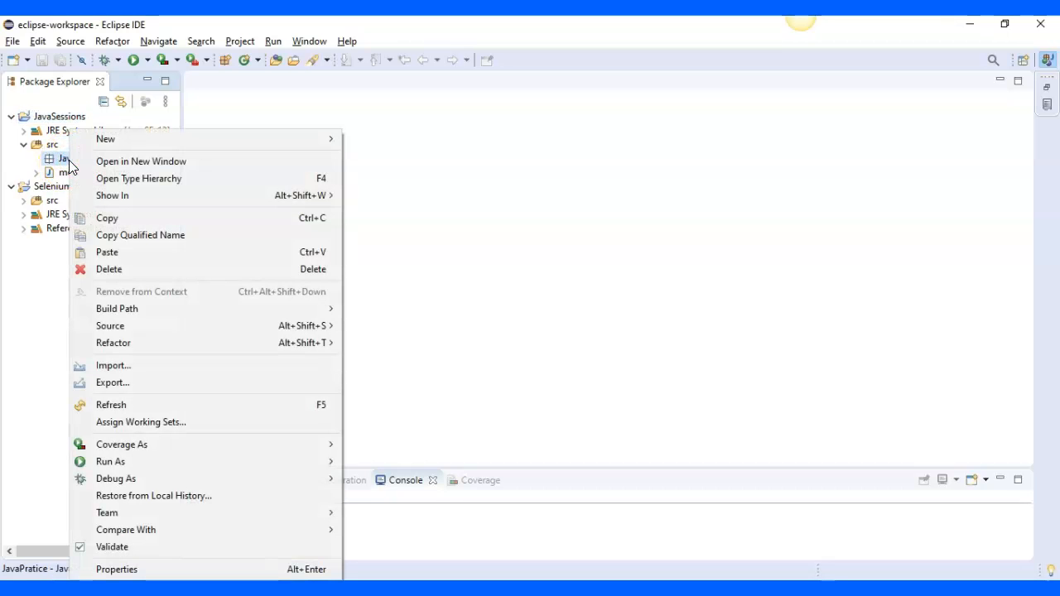
mouse_move(112, 140)
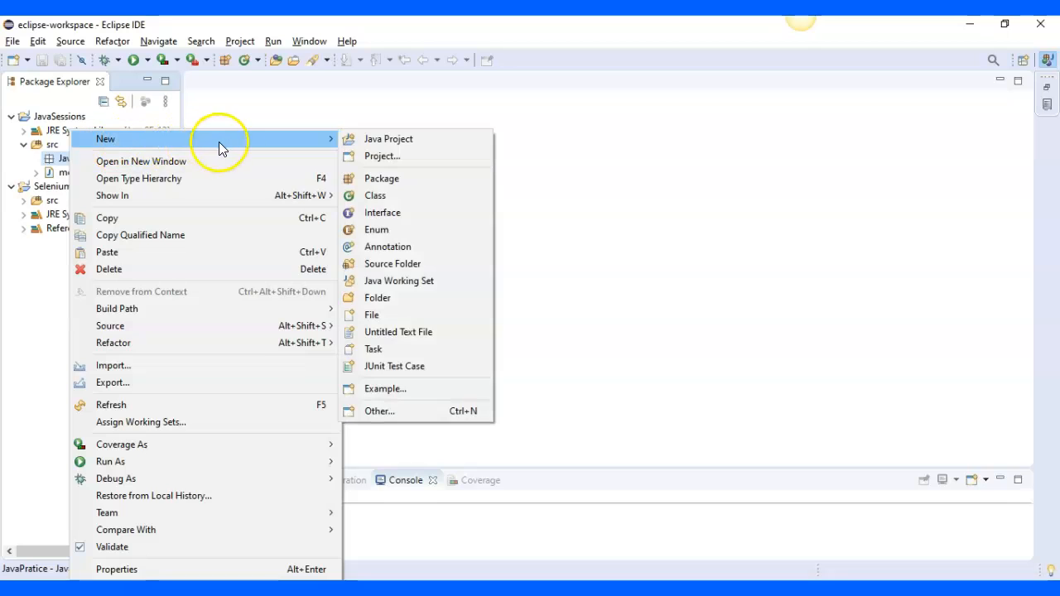
left_click(394, 195)
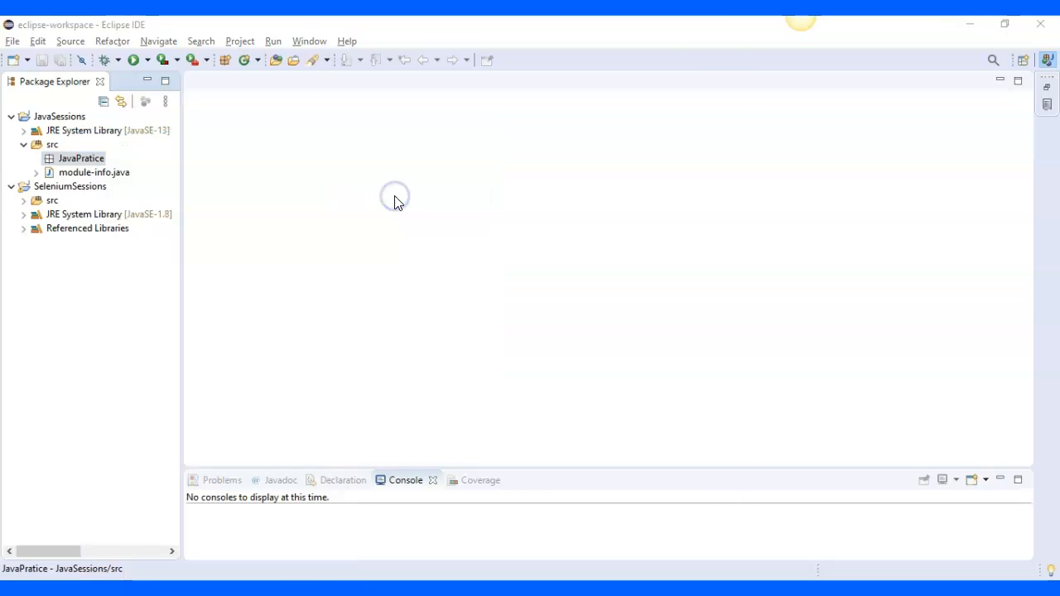
left_click(455, 194)
type("J")
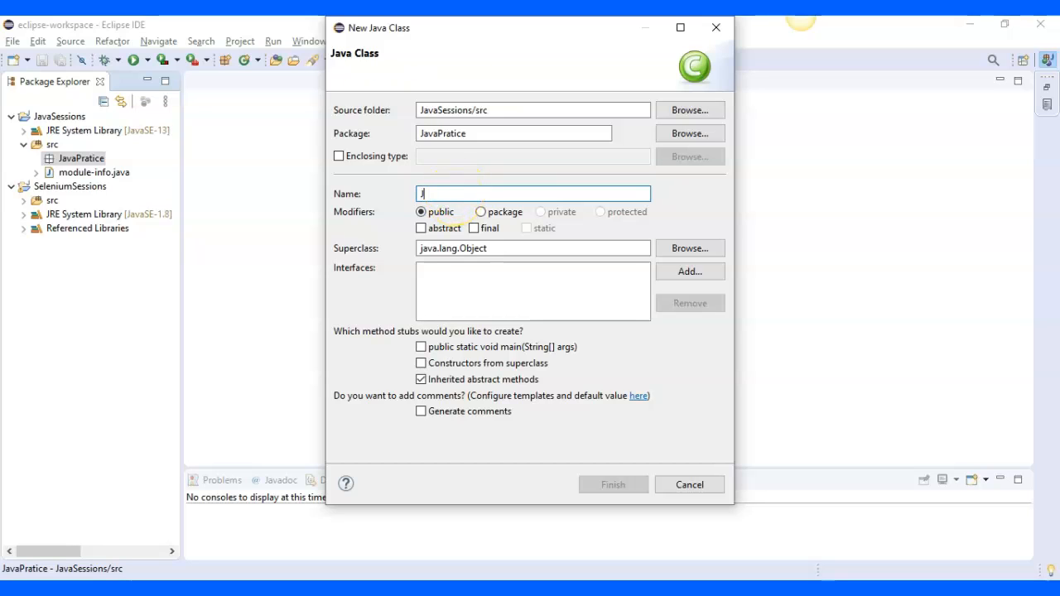
type("avaBasics")
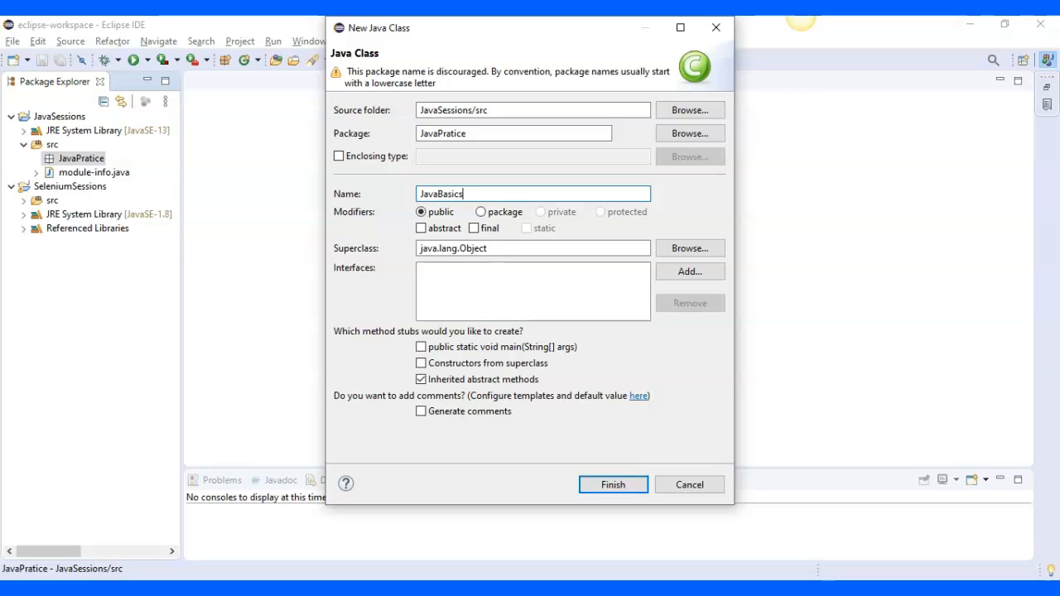
left_click(424, 194)
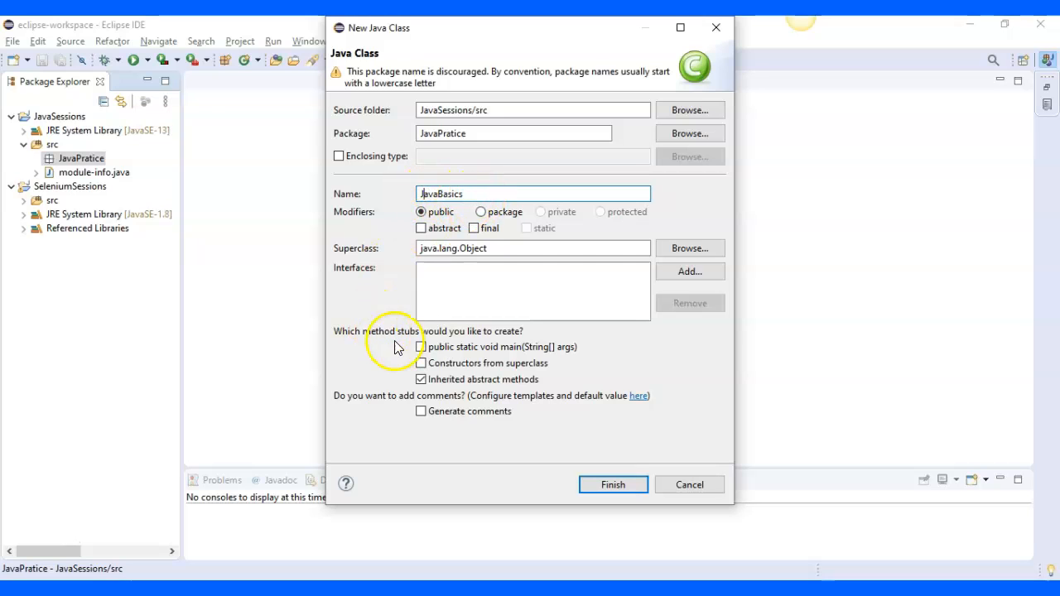
left_click(422, 349)
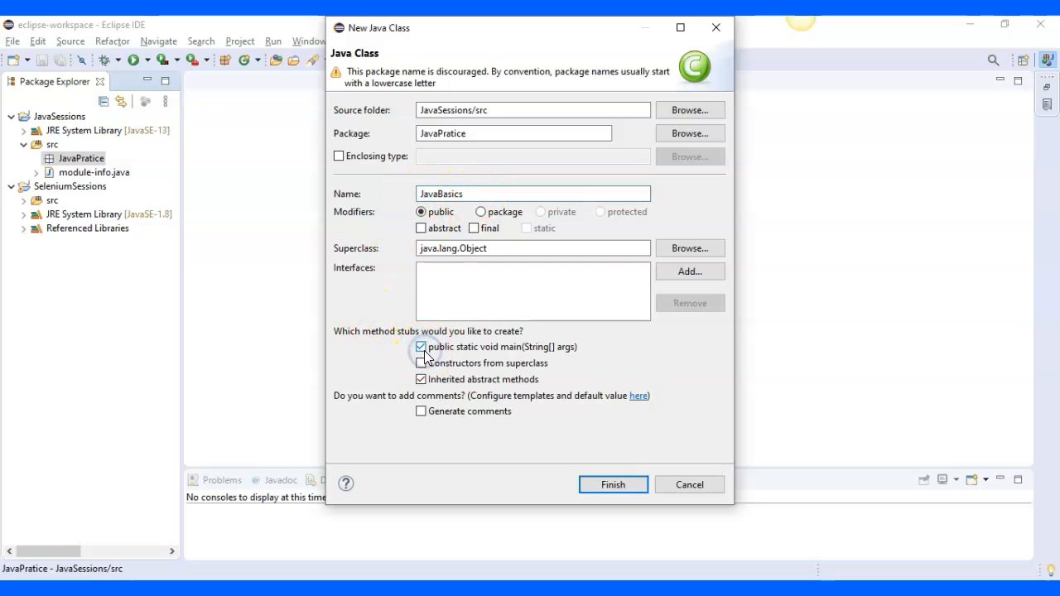
left_click(595, 484)
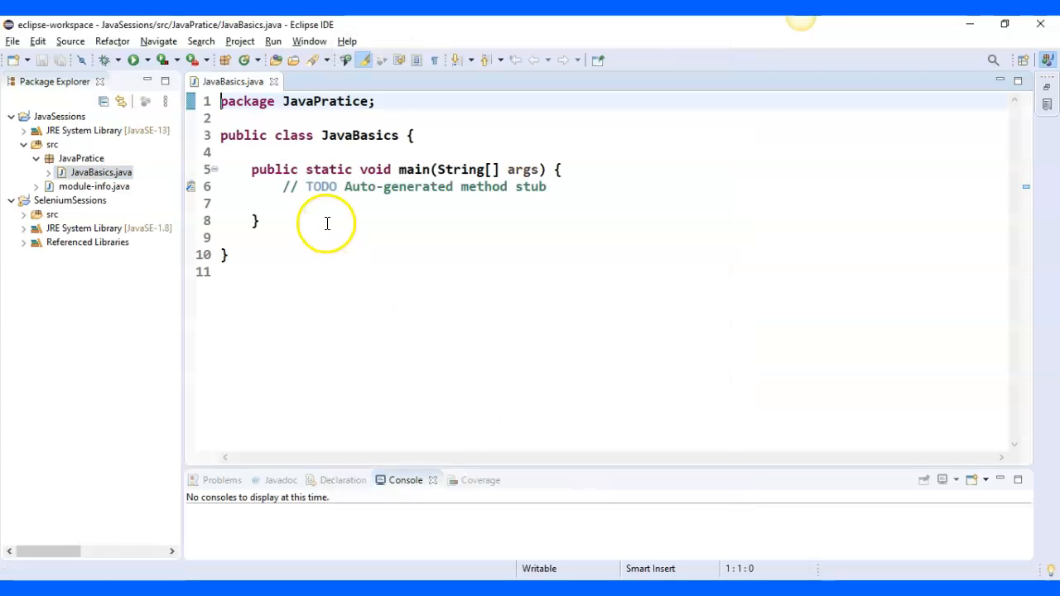
Replace the auto-generated TODO comment in the main method with an empty line followed by the template shorthand syso
left_click_drag(272, 188, 560, 195)
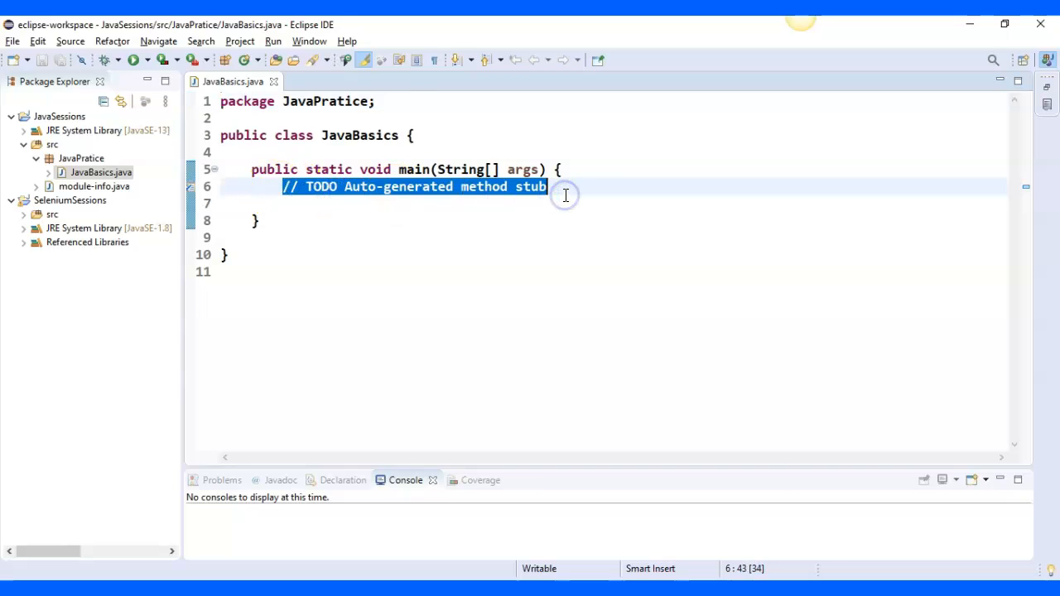
key("Return")
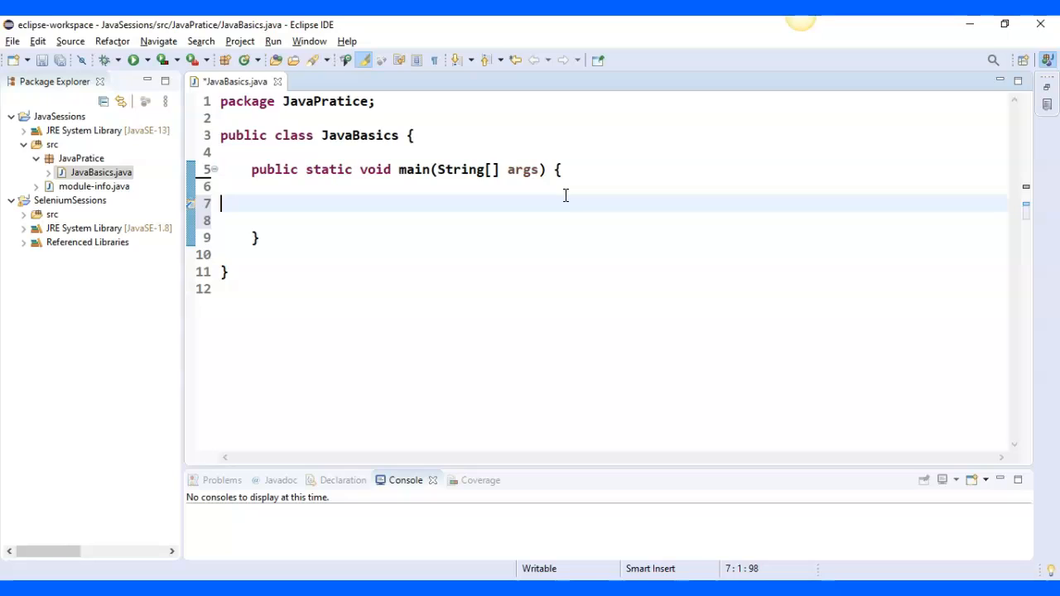
type("syso")
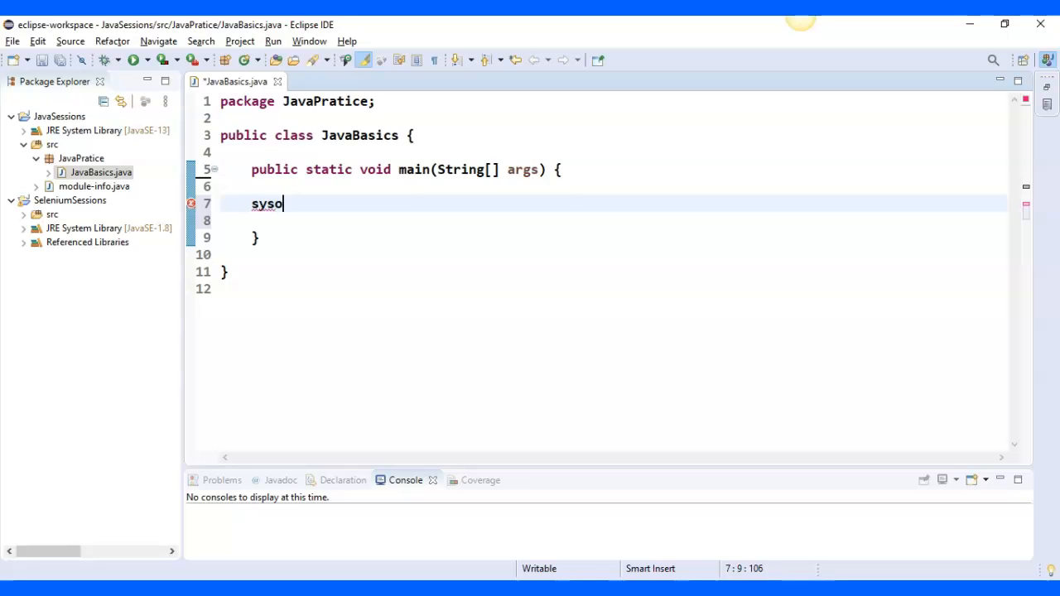
type("C:\\Program Files\\Java\\jdk-13.0.1\\bin")
key("BackSpace")
key("BackSpace")
key("BackSpace")
key("BackSpace")
key("BackSpace")
key("BackSpace")
key("BackSpace")
key("BackSpace")
key("BackSpace")
key("BackSpace")
key("BackSpace")
key("BackSpace")
key("BackSpace")
key("BackSpace")
key("BackSpace")
key("BackSpace")
key("BackSpace")
key("BackSpace")
key("BackSpace")
key("BackSpace")
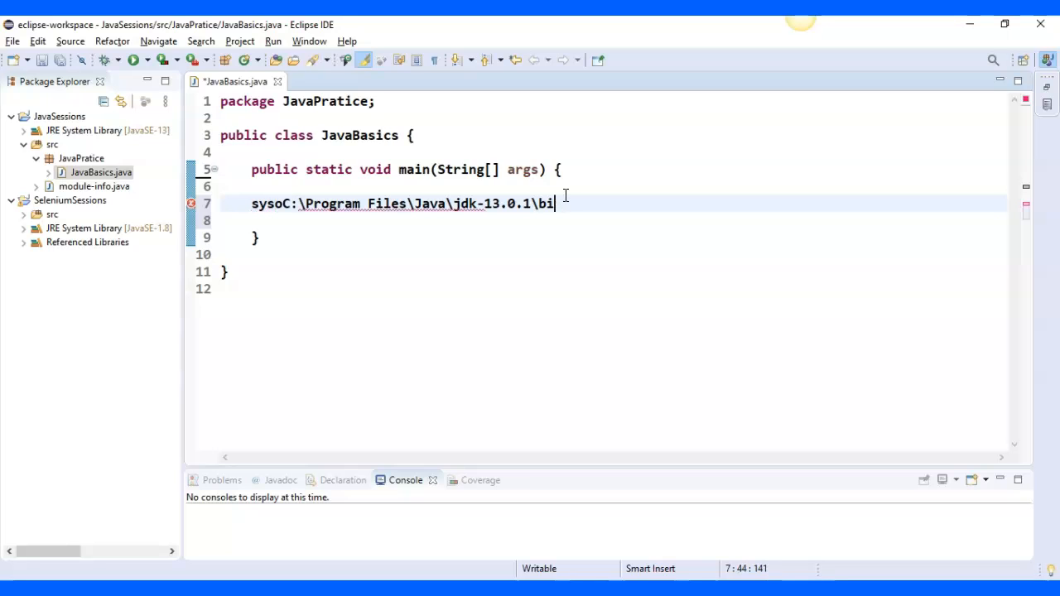
key("BackSpace")
key("BackSpace")
key("BackSpace")
key("BackSpace")
key("BackSpace")
key("BackSpace")
key("BackSpace")
key("BackSpace")
key("BackSpace")
key("BackSpace")
key("BackSpace")
key("BackSpace")
key("BackSpace")
key("BackSpace")
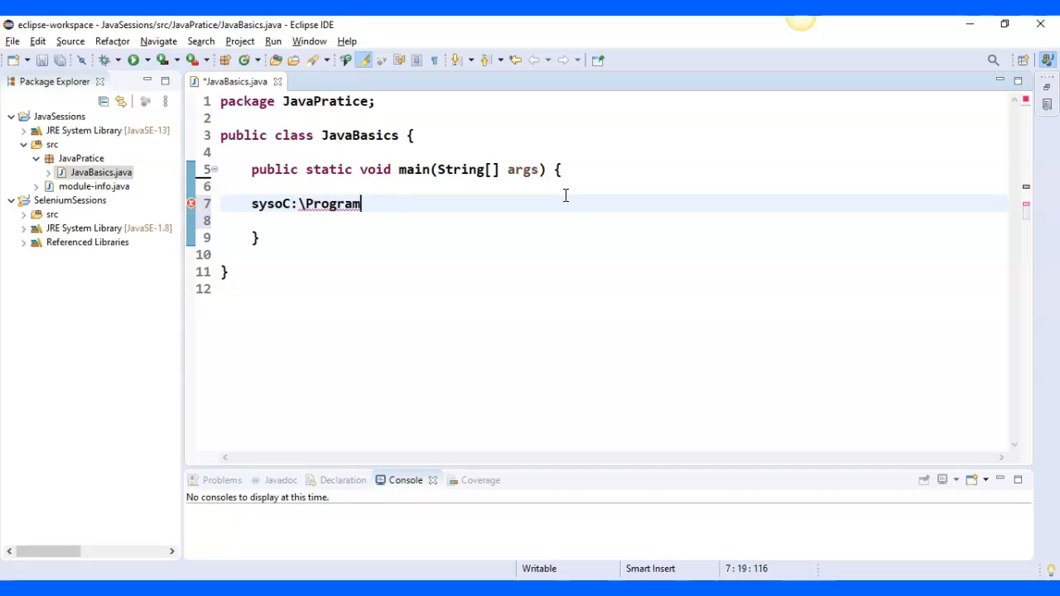
key("BackSpace")
Expand the syso shorthand into a System.out.println statement and give it the string "Hello World" as its argument
type("o")
key("ctrl+space")
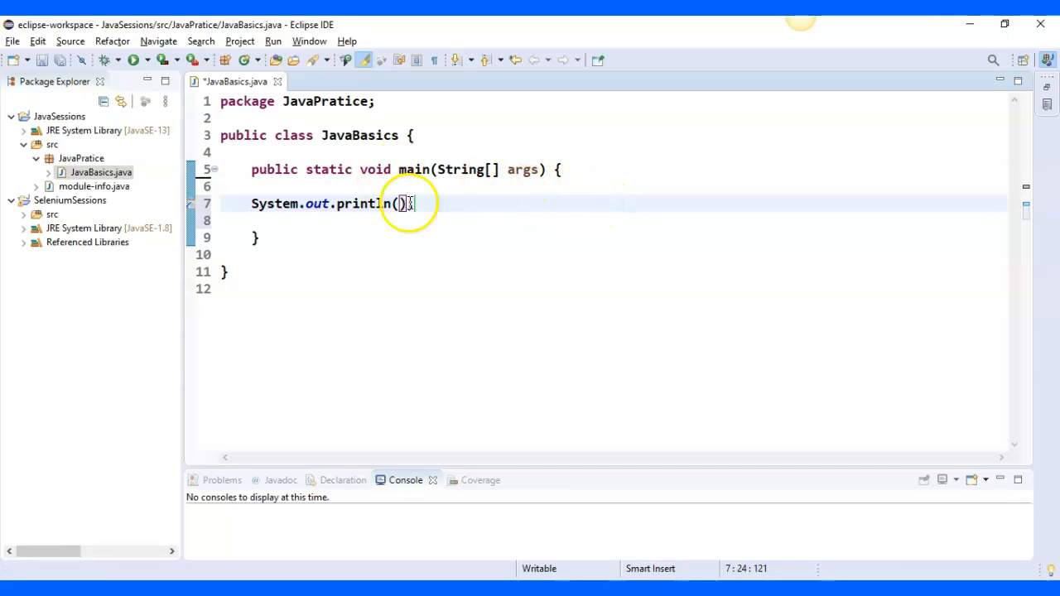
left_click(403, 203)
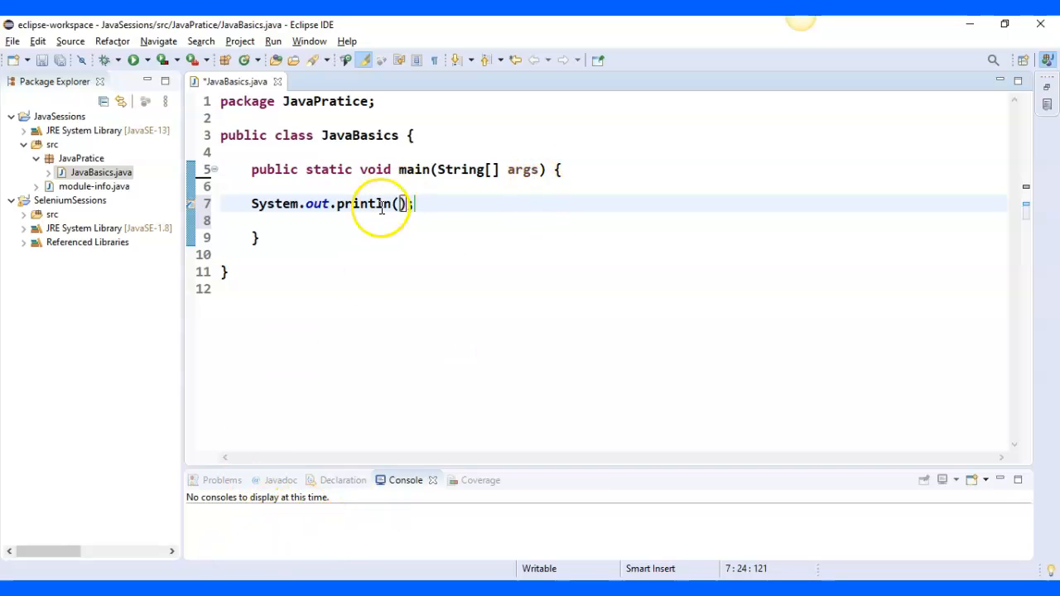
type("\"Hello World")
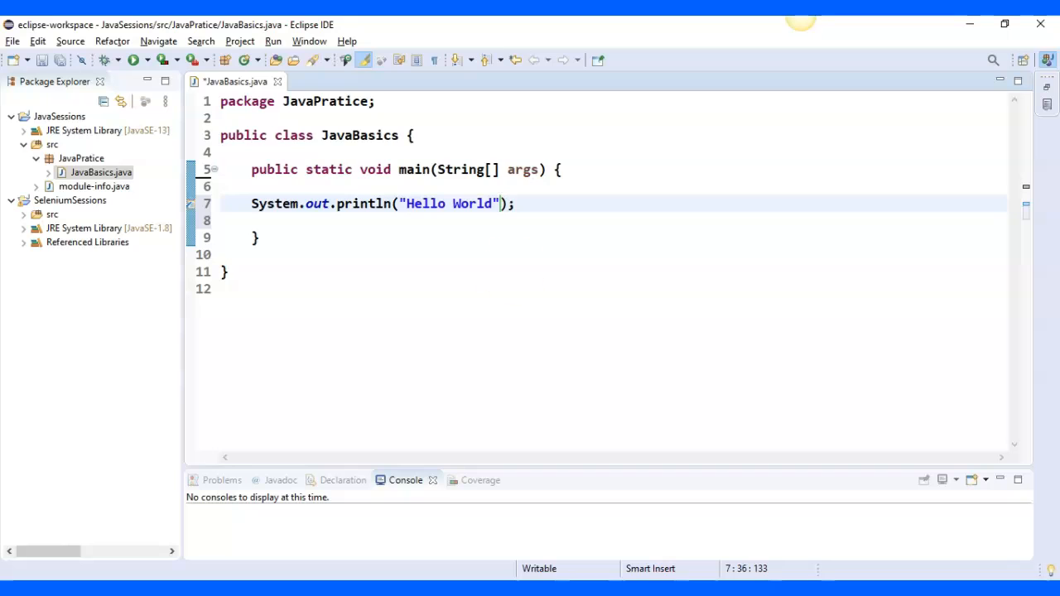
Save JavaBasics.java and run it
left_click(567, 269)
key("ctrl+s")
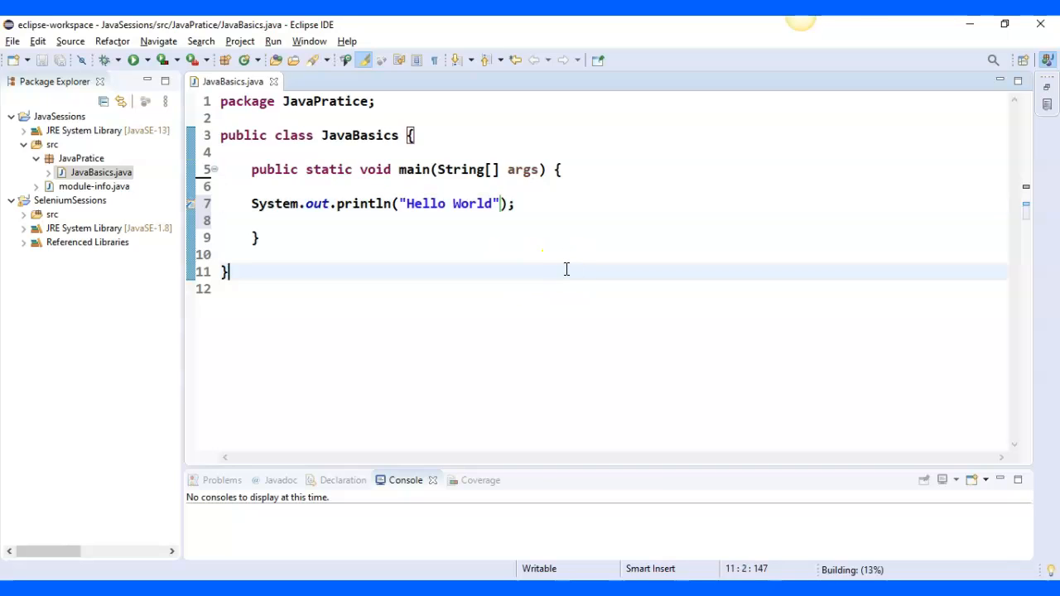
left_click(133, 60)
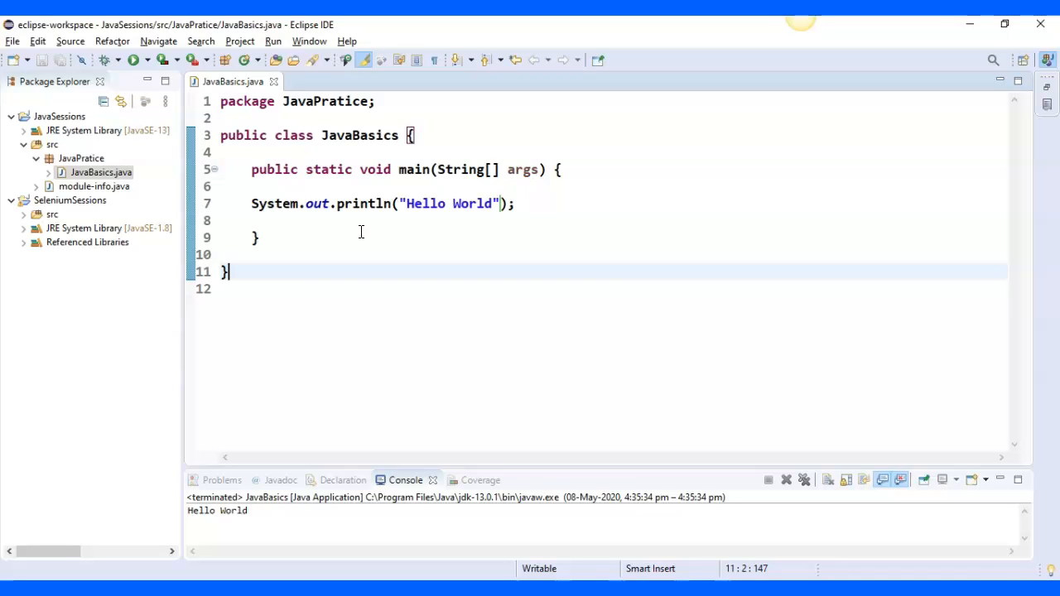
Review the package and class keywords, the main method and the print statement in the JavaBasics code
double_click(247, 101)
double_click(292, 139)
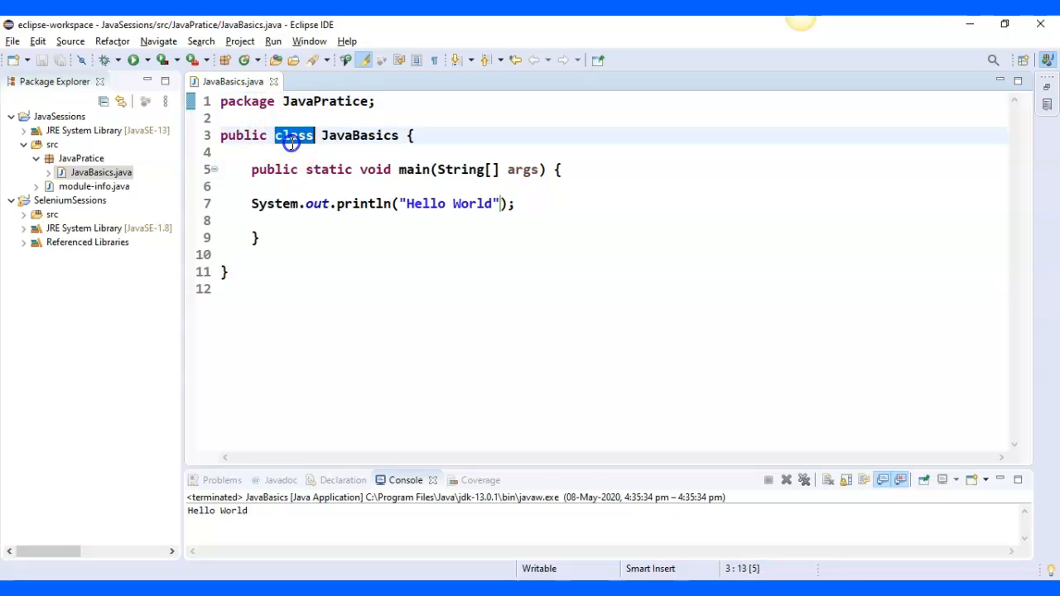
double_click(406, 172)
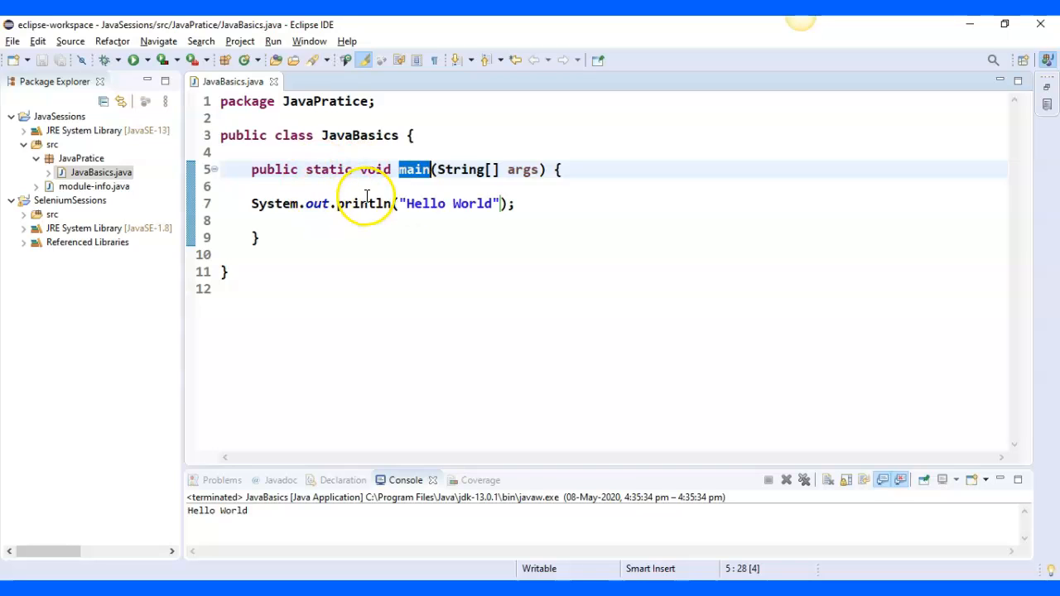
mouse_move(457, 206)
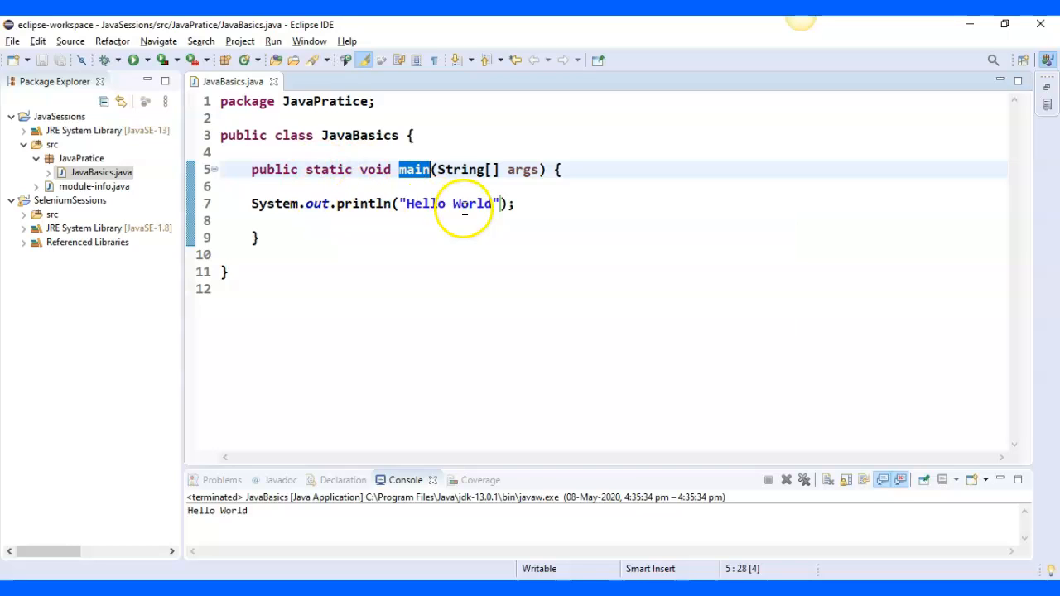